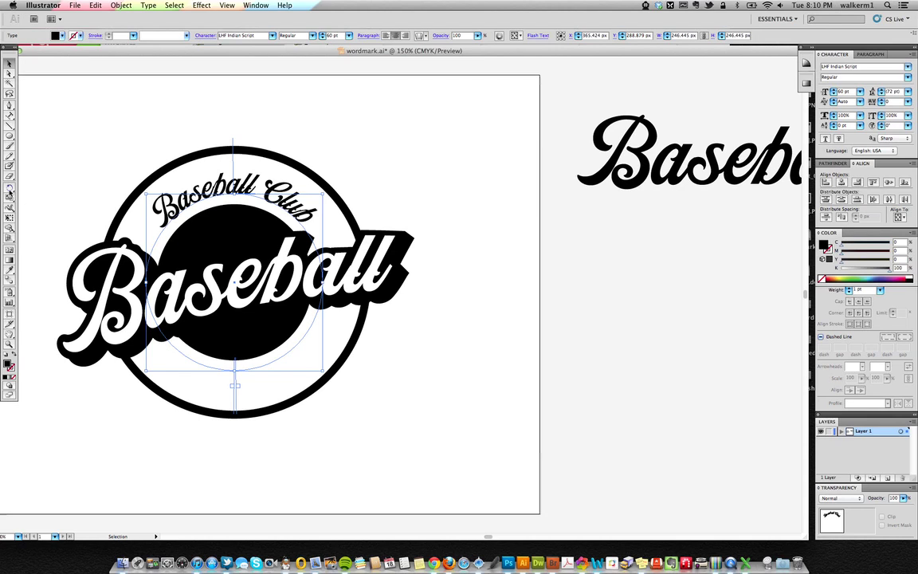
Rotate a copy of the 'Baseball Club' arc text around the circle's centre to the bottom
click(10, 188)
drag(410, 350, 80, 152)
drag(149, 202, 188, 269)
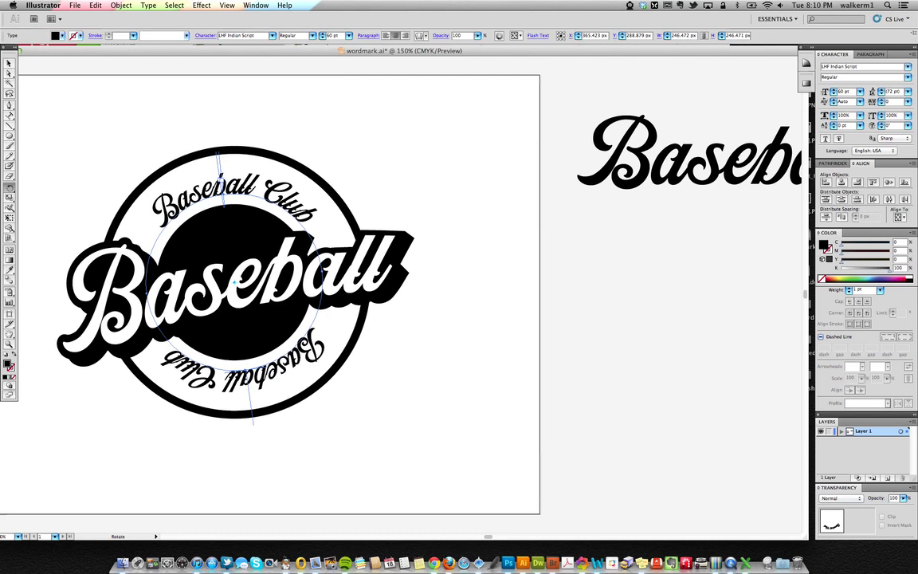
Flip the bottom 'Baseball Club' copy across its path so it sits inside the lower edge
click(10, 114)
click(9, 73)
drag(231, 388, 237, 342)
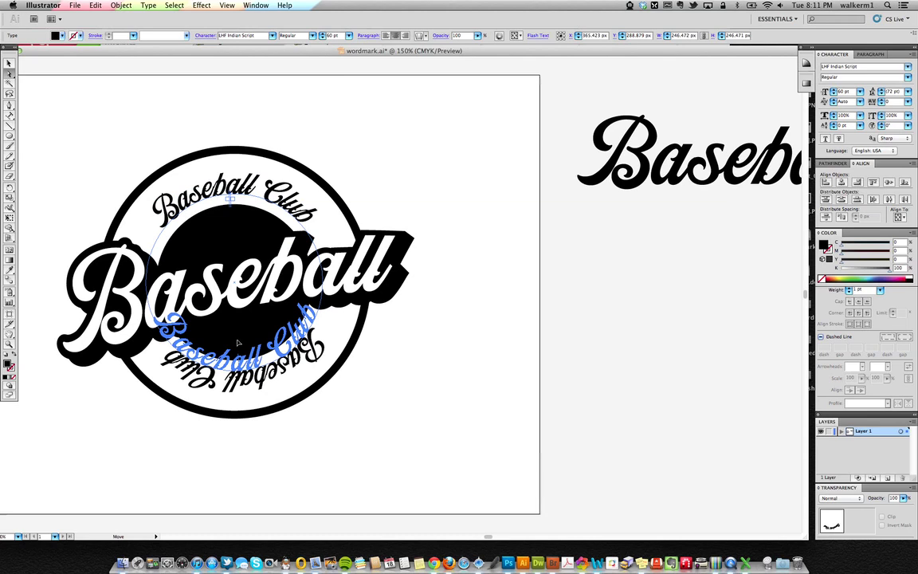
drag(238, 343, 240, 345)
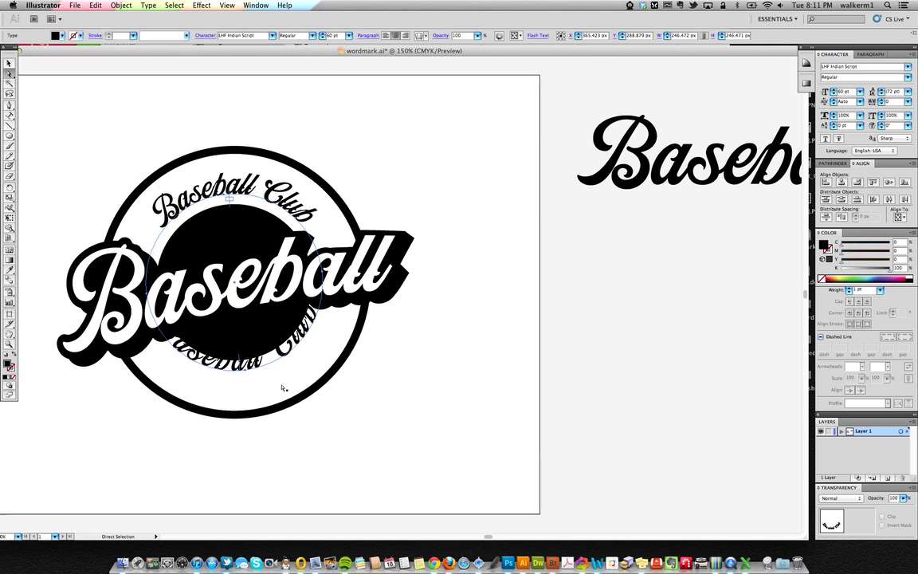
key(v)
drag(239, 363, 252, 415)
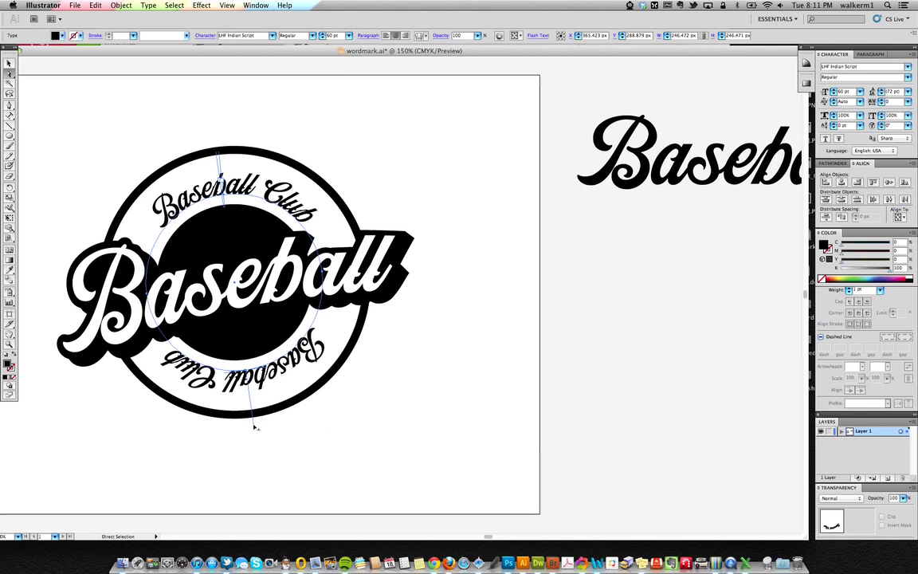
drag(251, 424, 245, 348)
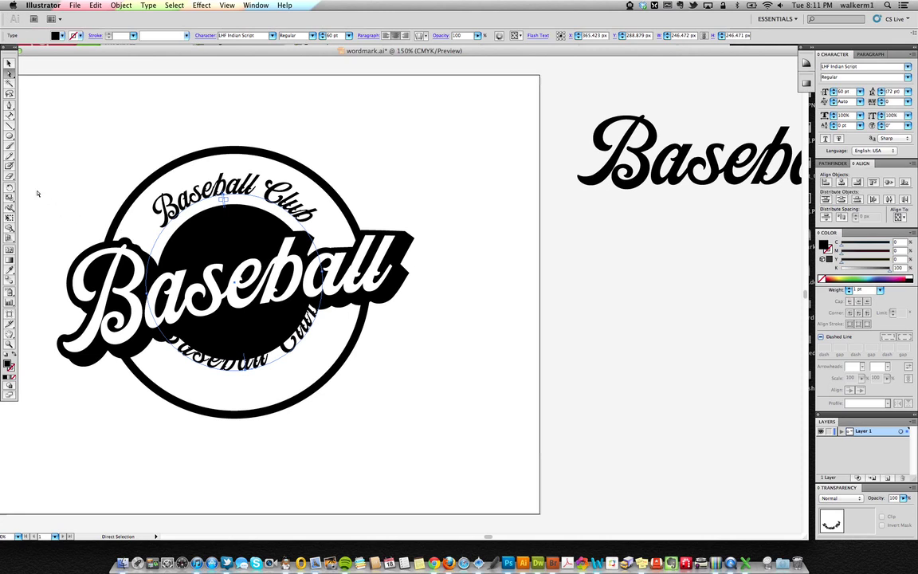
Scale up the bottom text's circle and copy the top text's style onto it with the Eyedropper
click(9, 197)
drag(382, 386, 408, 429)
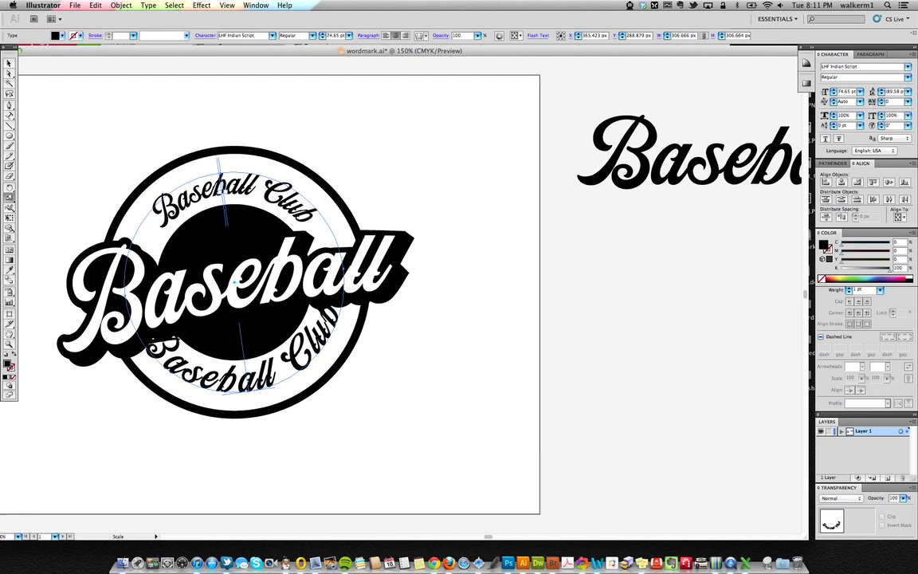
click(10, 271)
click(200, 171)
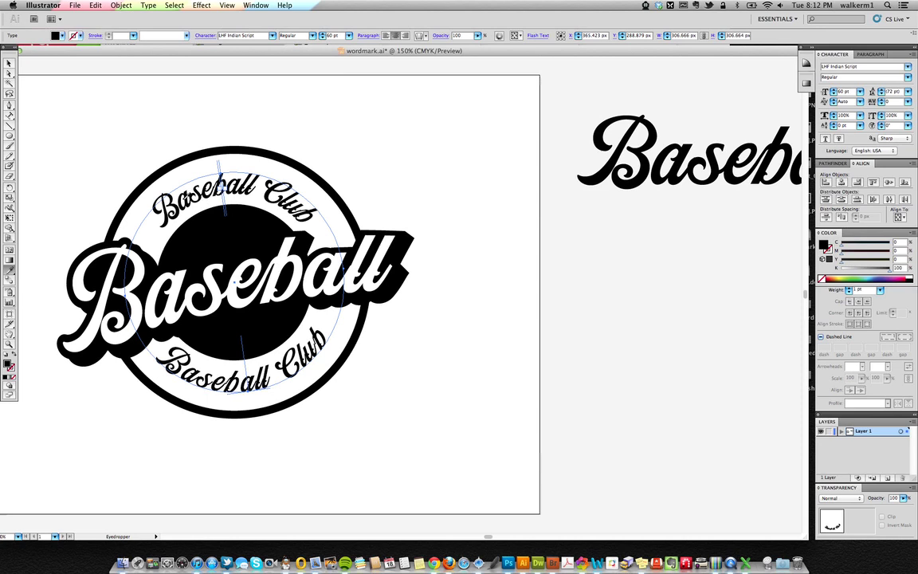
click(9, 63)
click(389, 142)
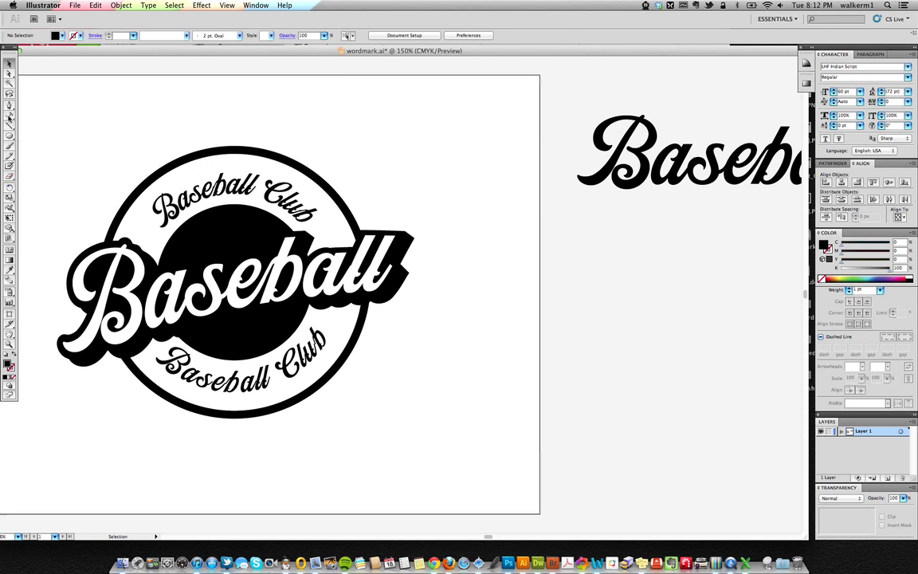
Replace the top arc text 'Baseball Club' with 'Adult League' using the Type Tool
click(10, 116)
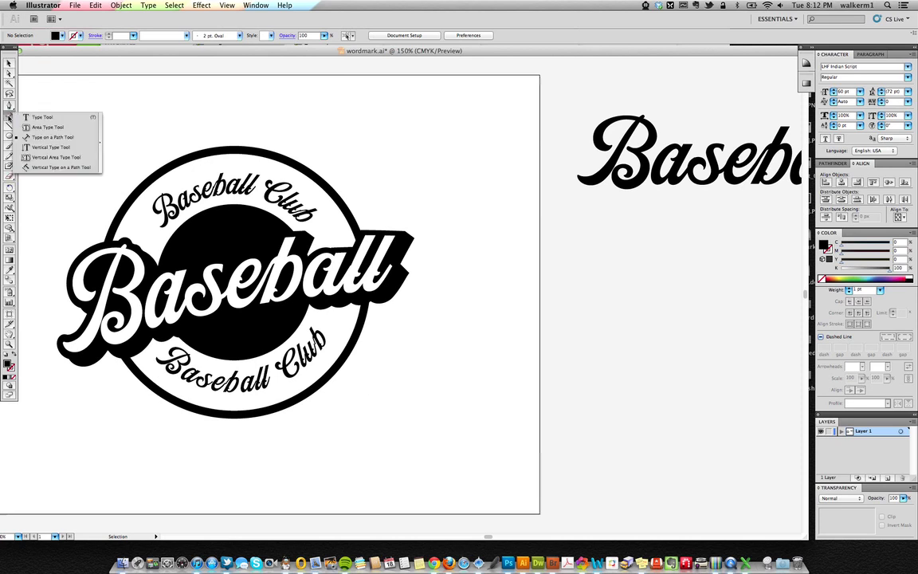
drag(10, 116, 29, 117)
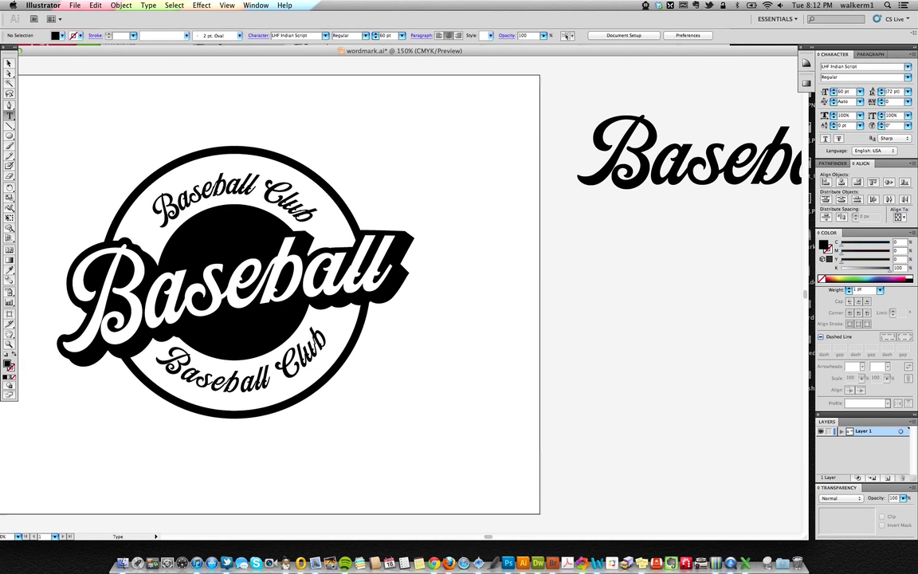
triple_click(231, 191)
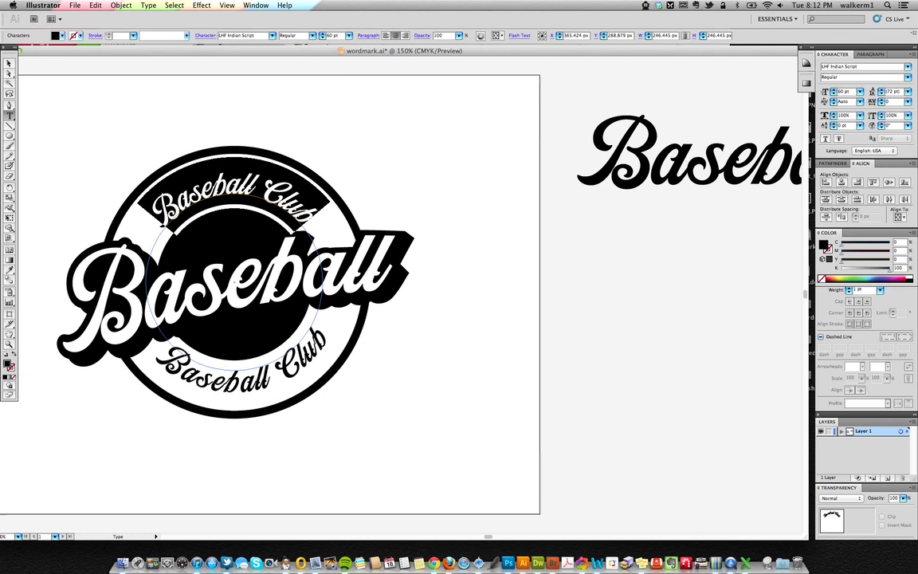
text(Adu)
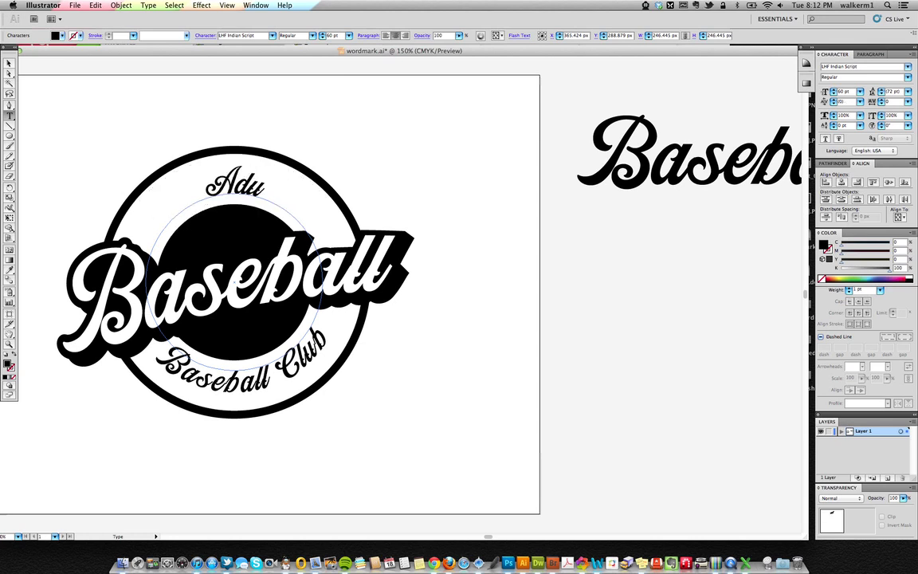
text(lt League)
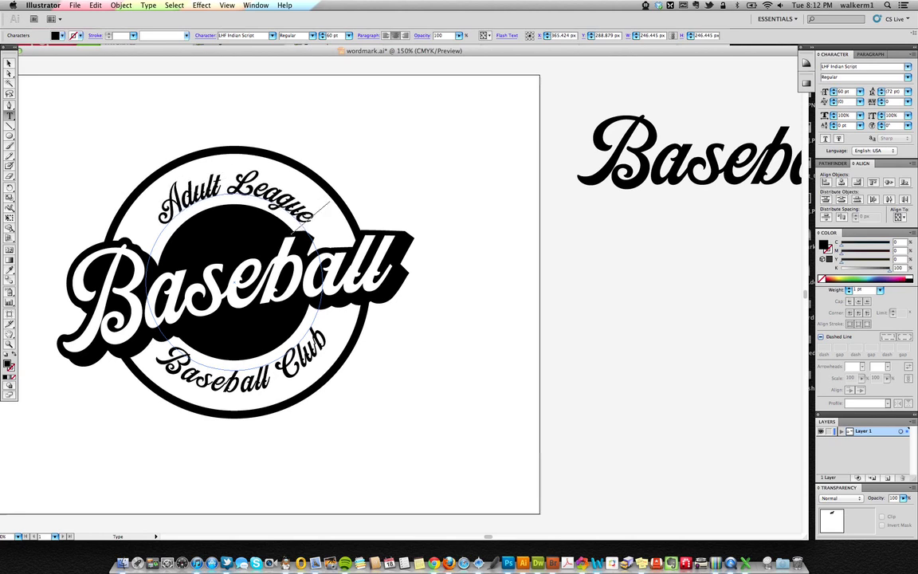
click(8, 63)
click(397, 145)
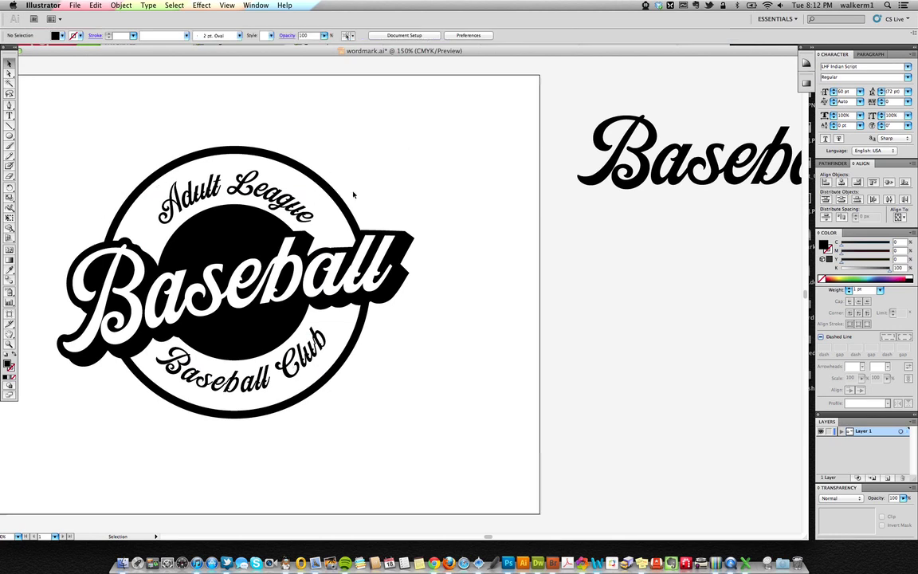
Select both arc texts and scale them up slightly together with the Scale tool
click(261, 189)
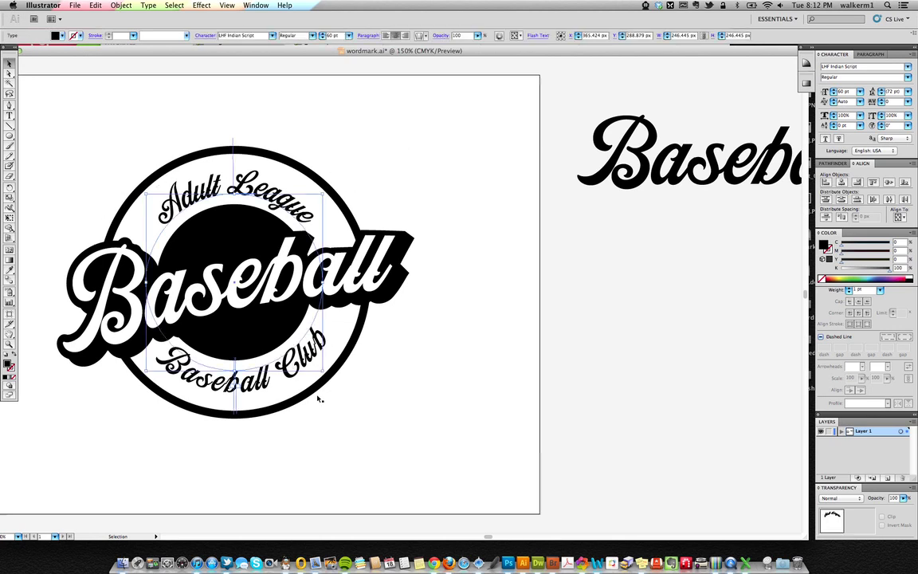
shift+click(304, 366)
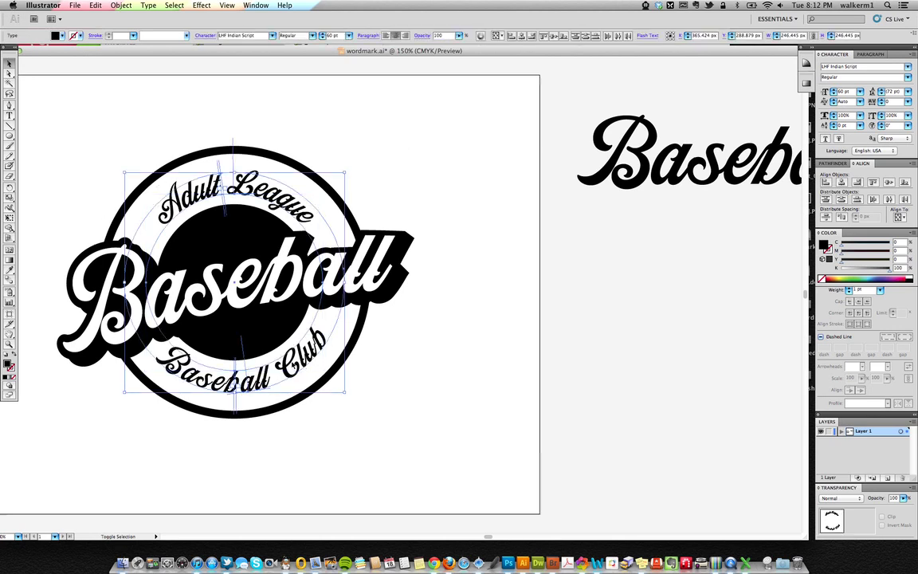
click(8, 180)
drag(401, 407, 448, 457)
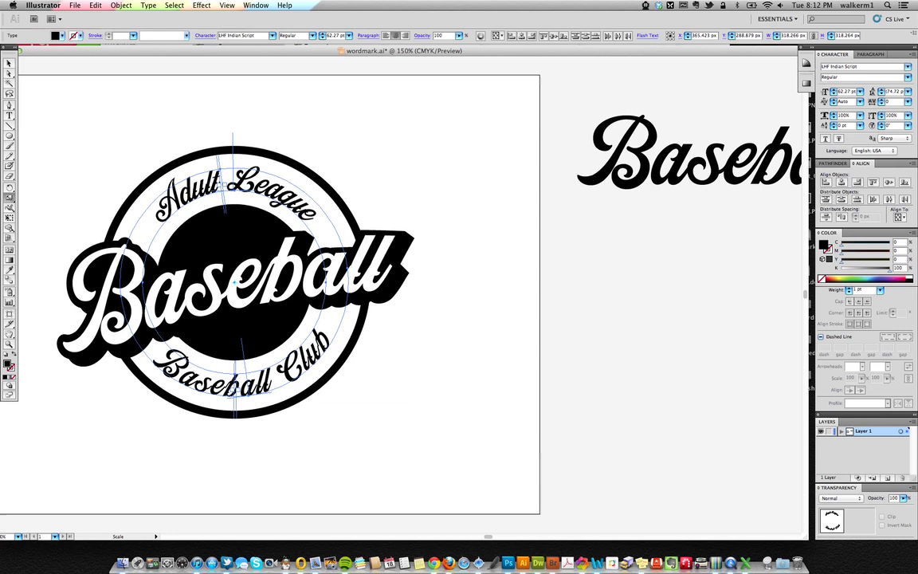
click(9, 63)
click(315, 440)
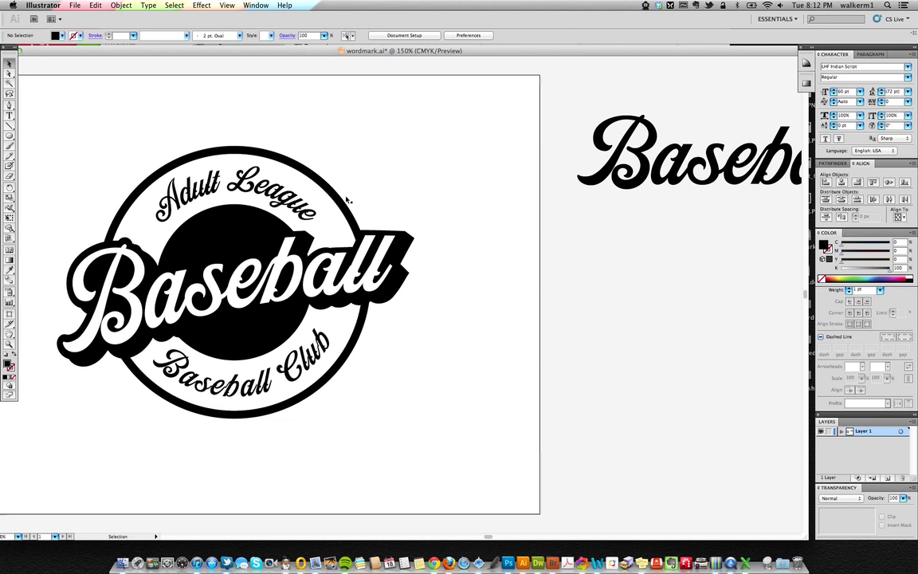
drag(279, 210, 333, 215)
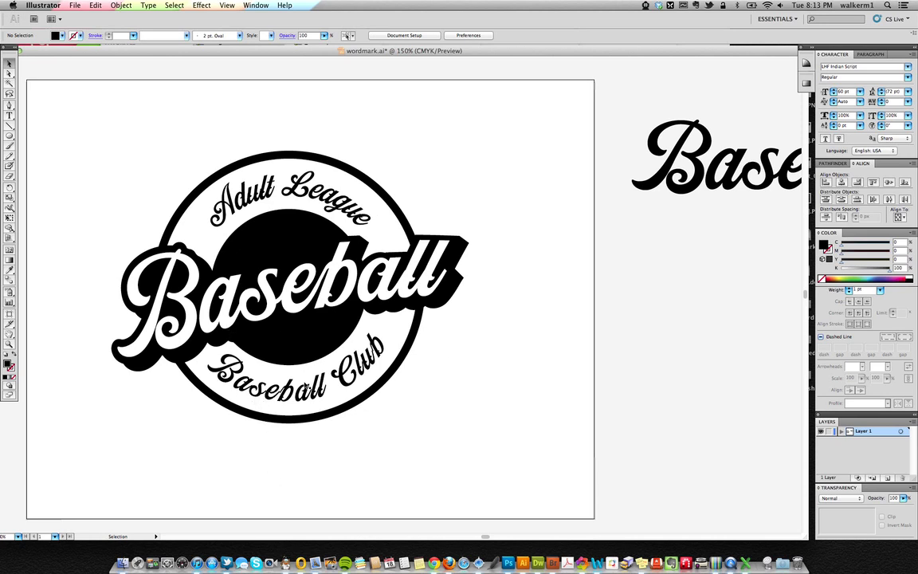
Set both arc texts in the Klavika Regular font
click(331, 382)
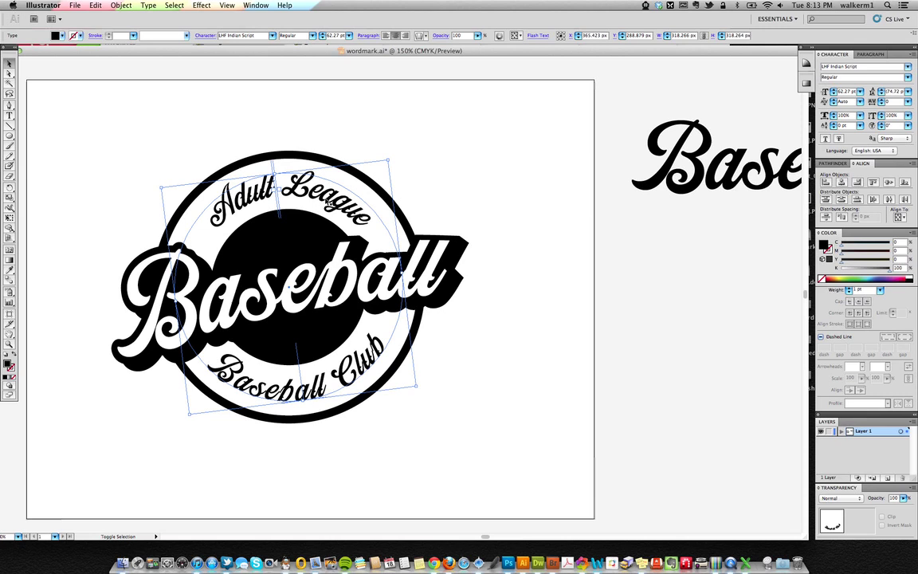
shift+click(326, 203)
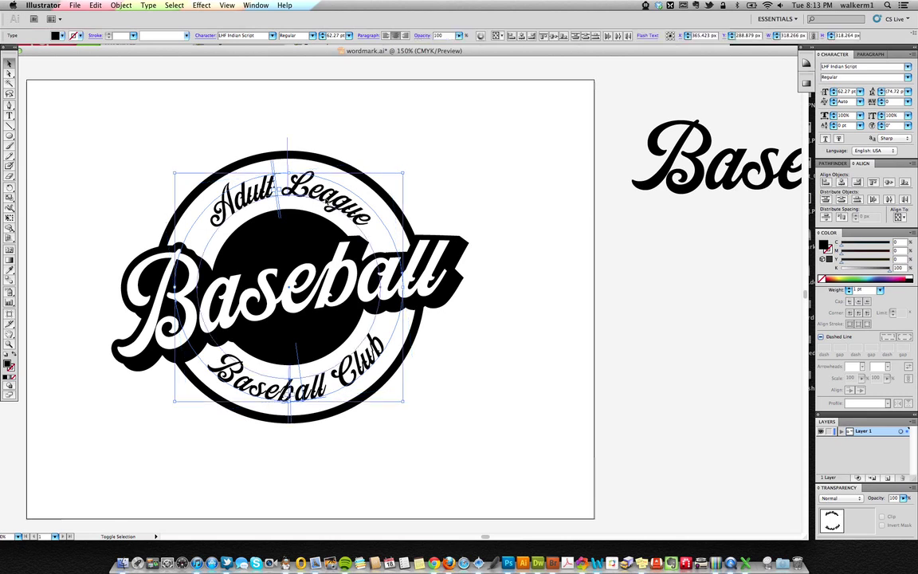
click(908, 69)
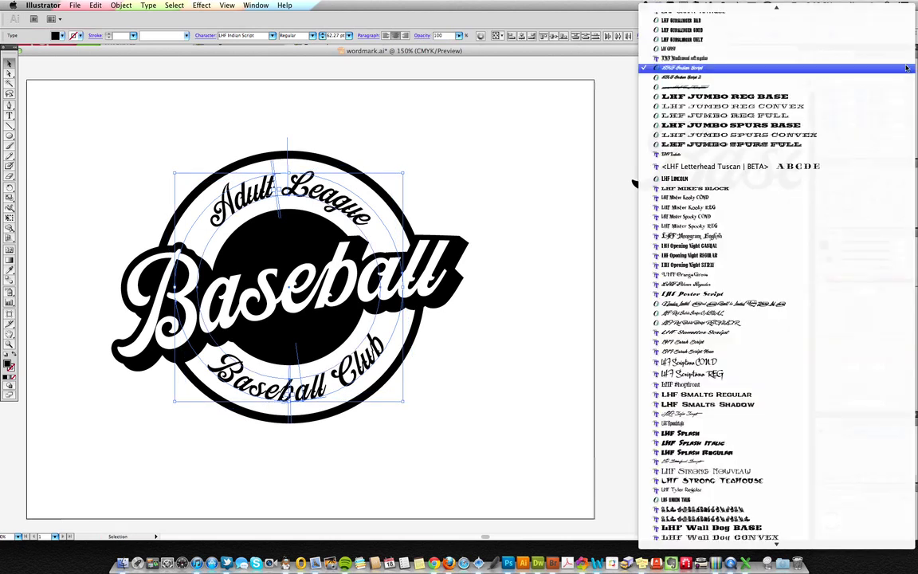
mouse_move(777, 7)
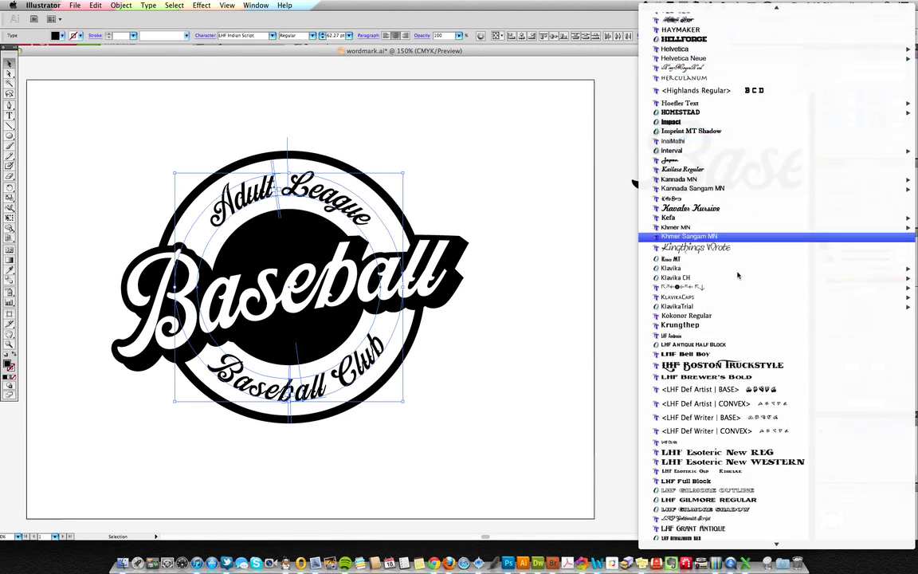
mouse_move(704, 269)
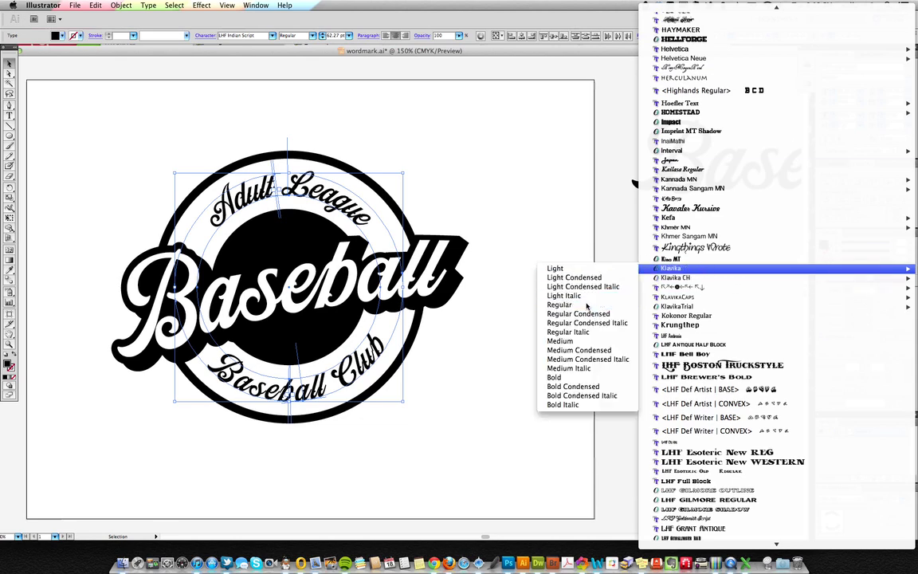
key(Escape)
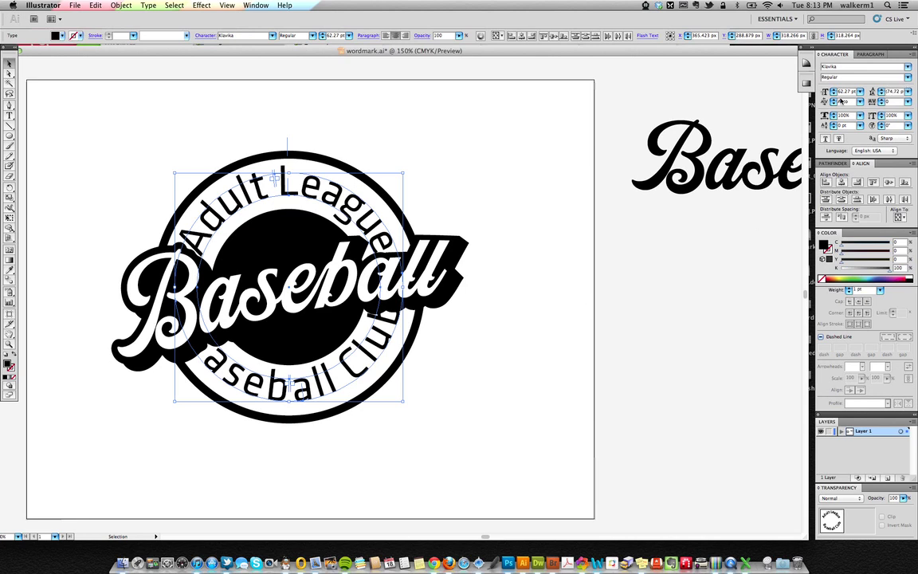
Reduce the arc texts' font size step by step down to 52 pt
click(834, 94)
click(833, 94)
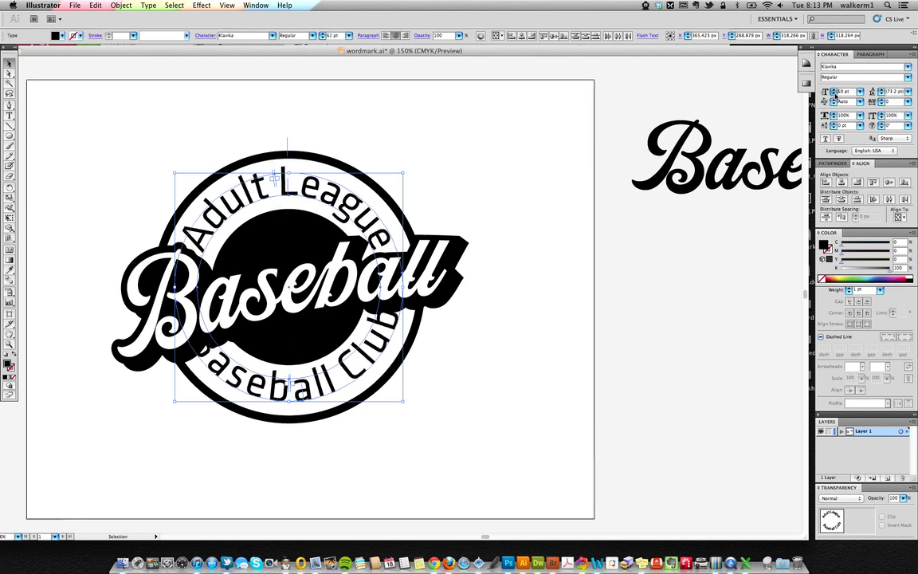
click(834, 94)
click(834, 94)
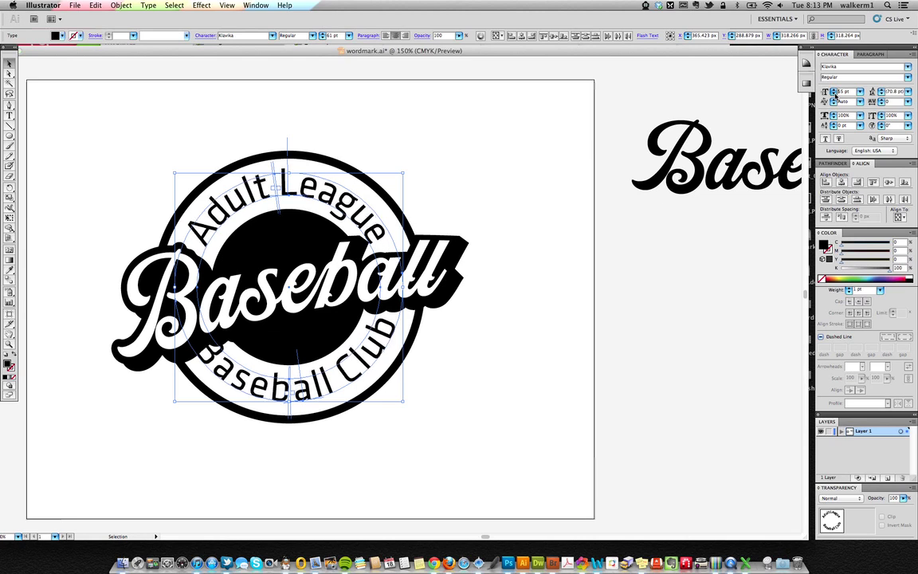
click(835, 94)
click(835, 95)
click(834, 95)
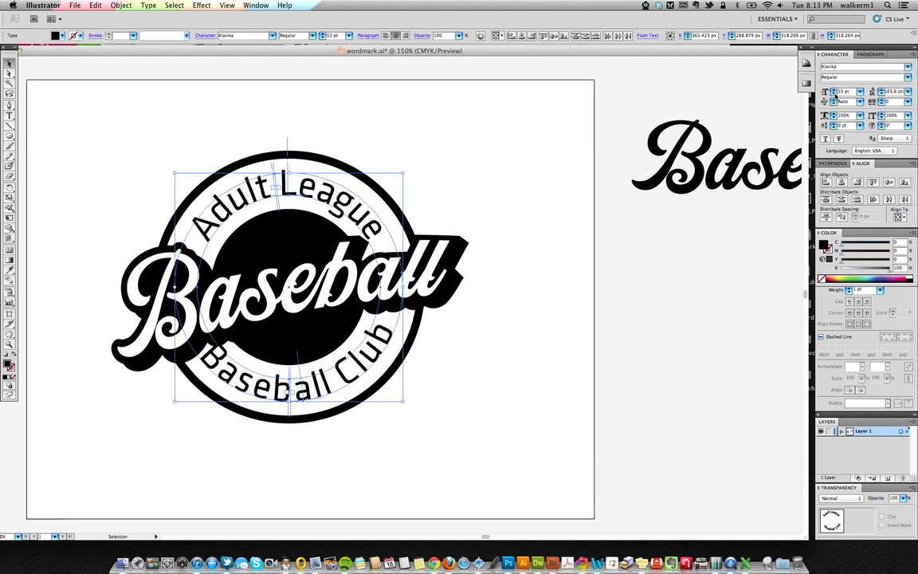
click(834, 95)
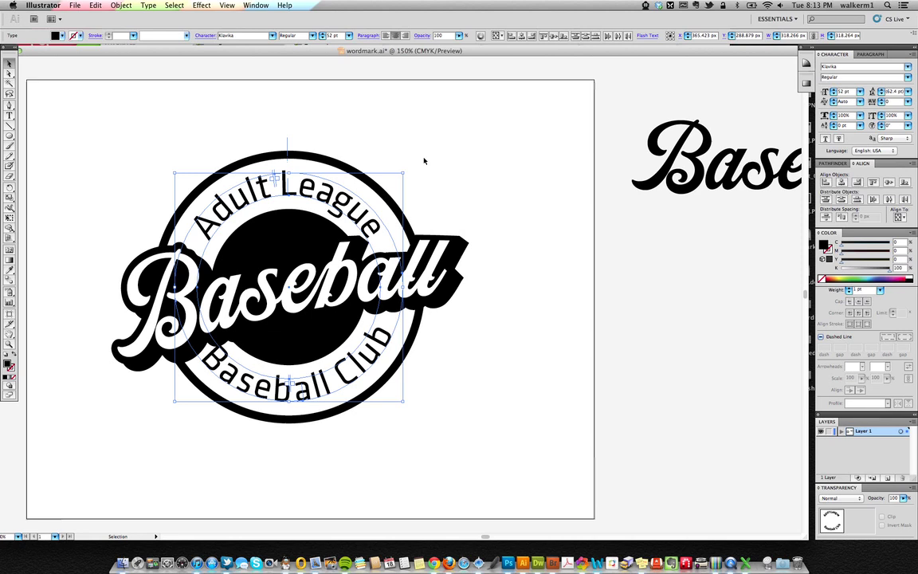
click(203, 5)
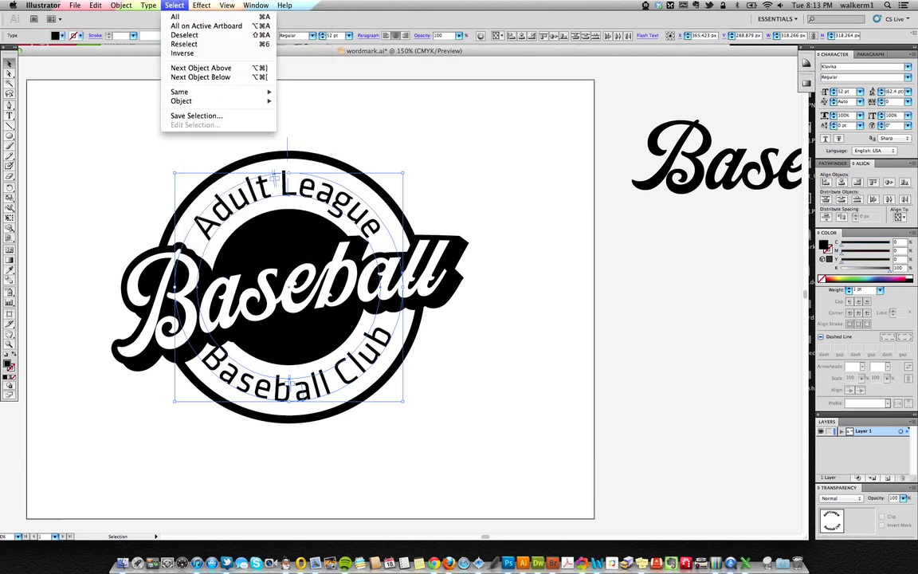
Change both arc texts to UPPERCASE via Type > Change Case
mouse_move(152, 5)
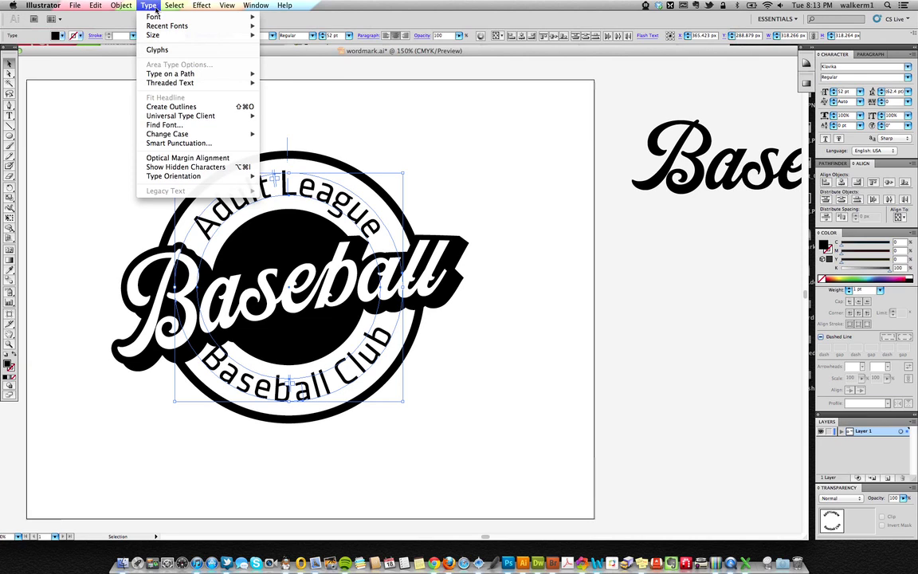
mouse_move(203, 134)
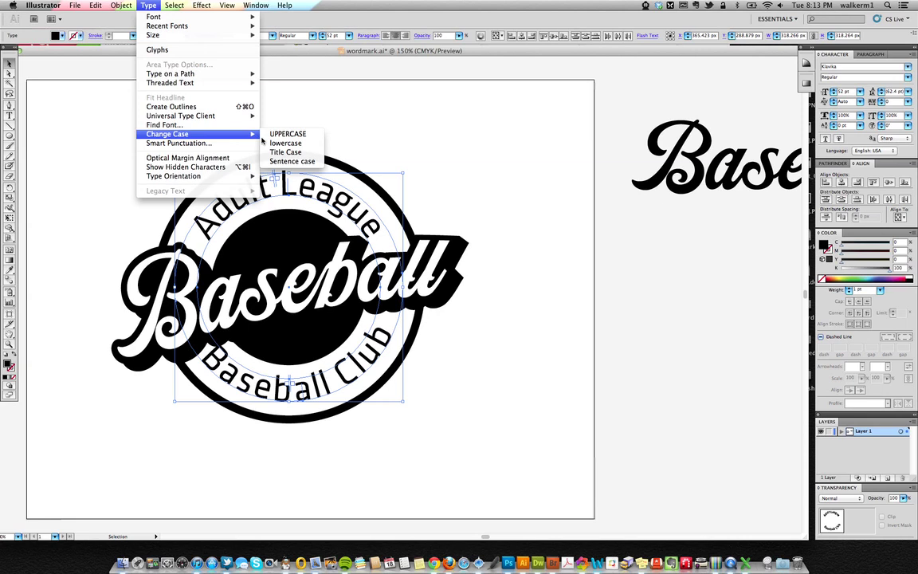
click(273, 133)
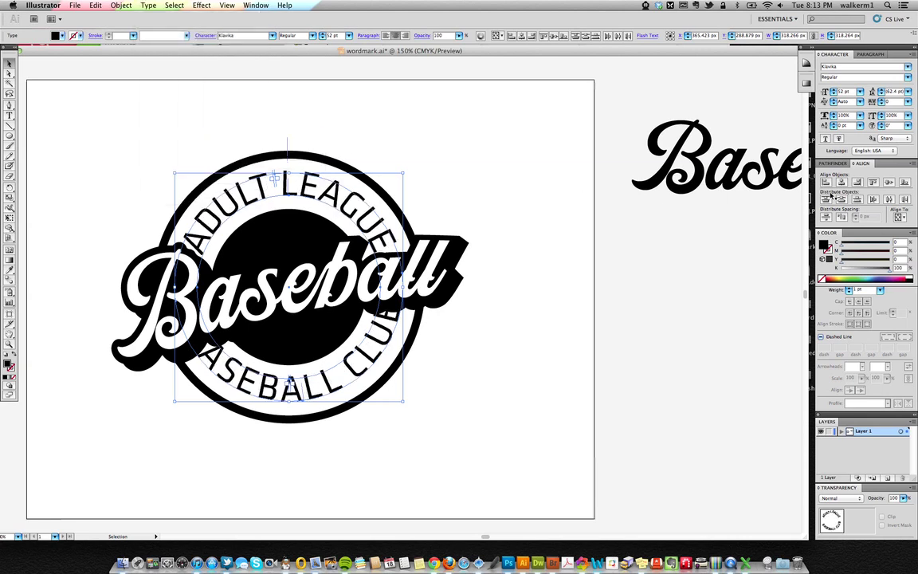
Raise the ring text size to 38 pt and deselect
click(861, 92)
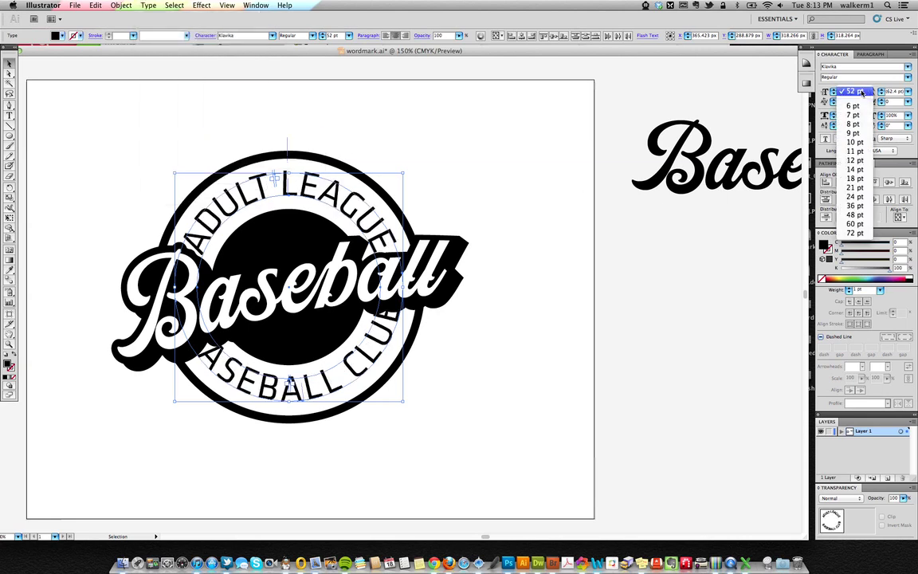
click(846, 209)
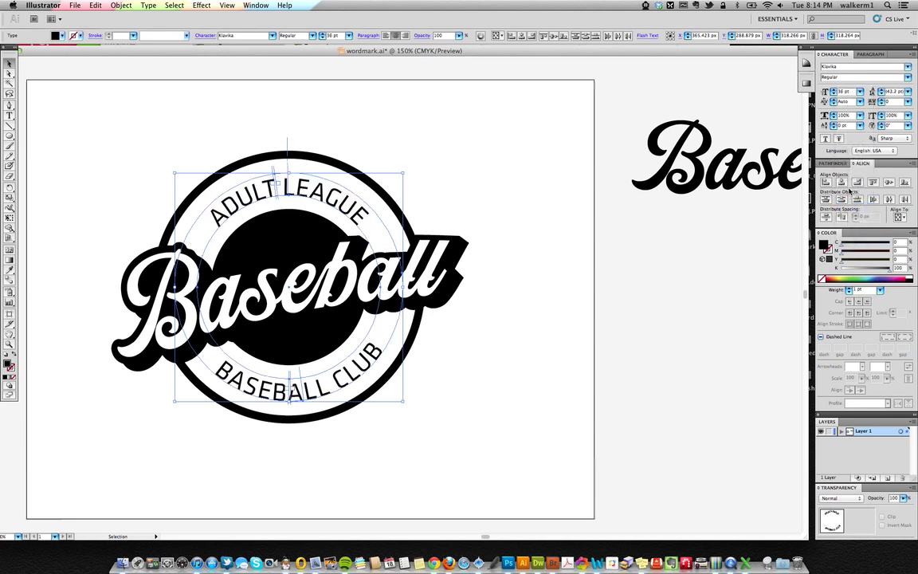
click(834, 93)
click(833, 92)
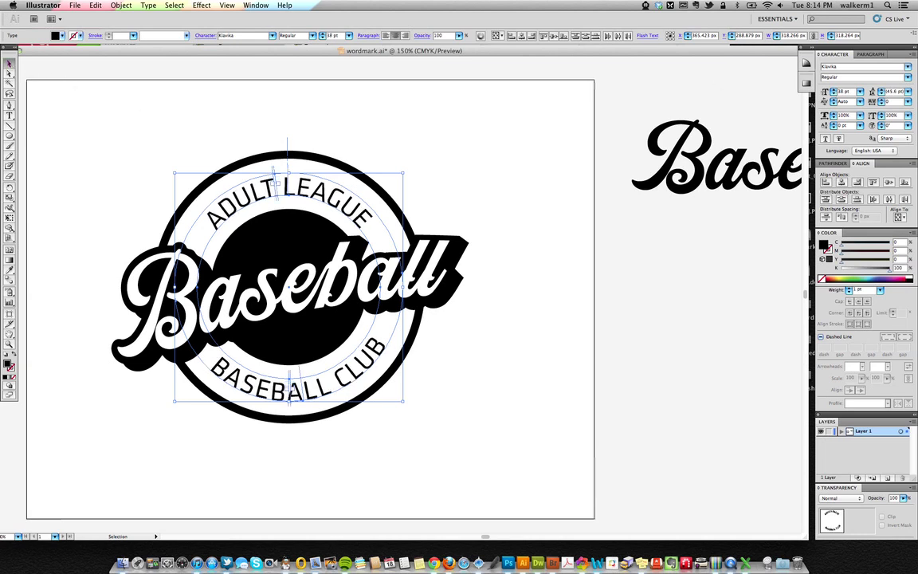
click(65, 78)
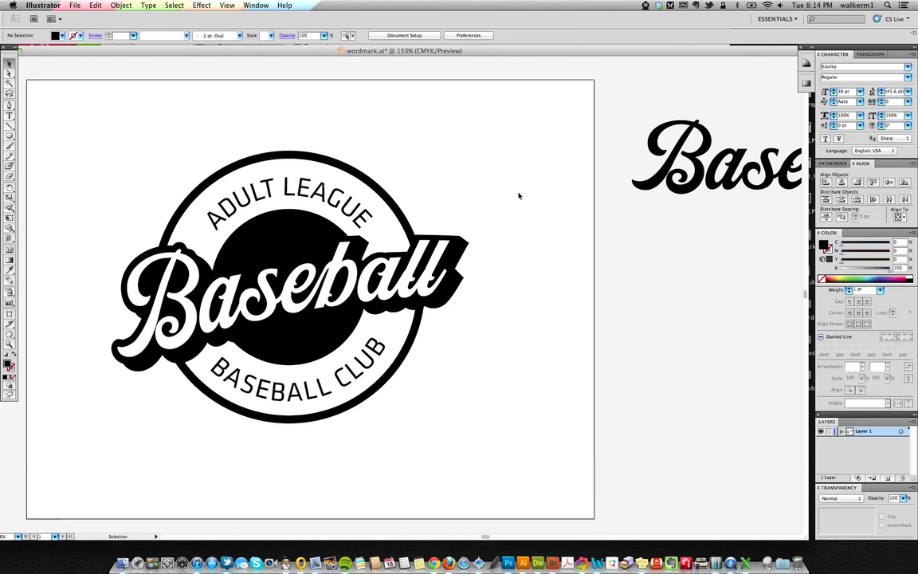
drag(539, 203, 460, 170)
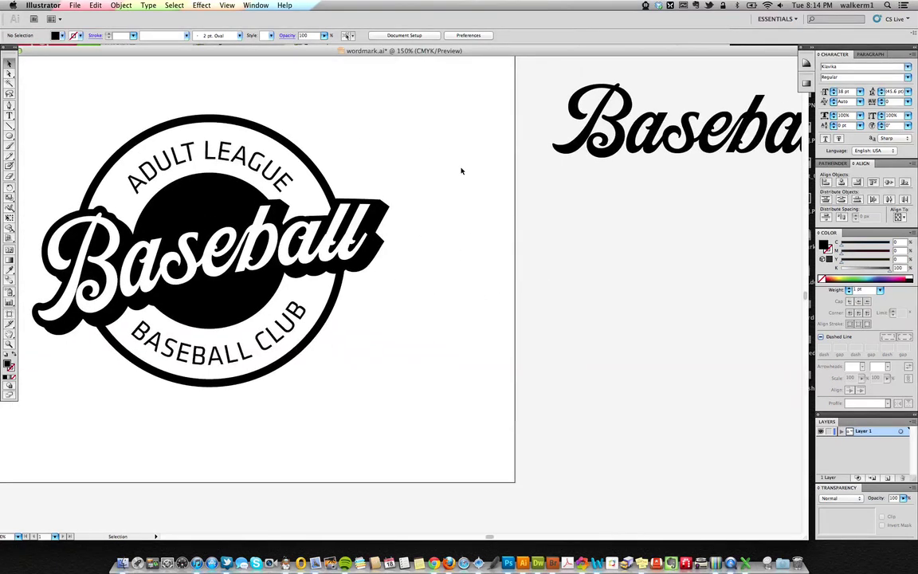
Scale a smaller copy of the black circle inside it around its centre
click(198, 198)
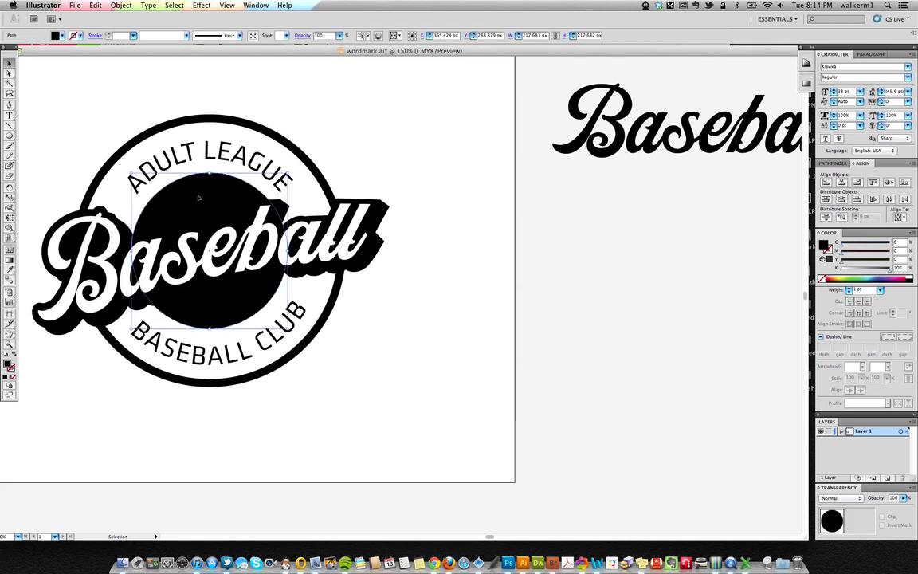
click(10, 196)
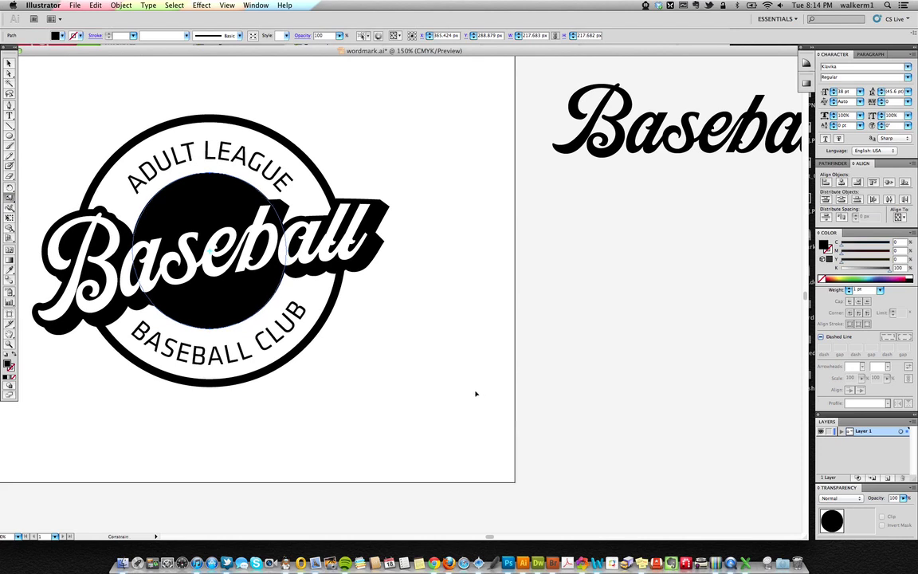
drag(476, 394, 446, 369)
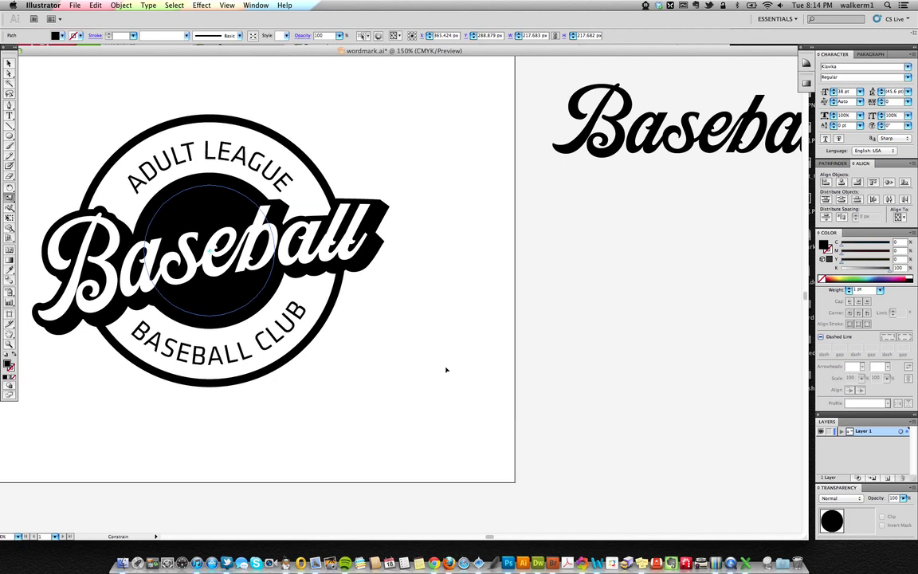
key(alt)
drag(447, 369, 447, 370)
Give the inner circle copy a white fill and no stroke
click(13, 362)
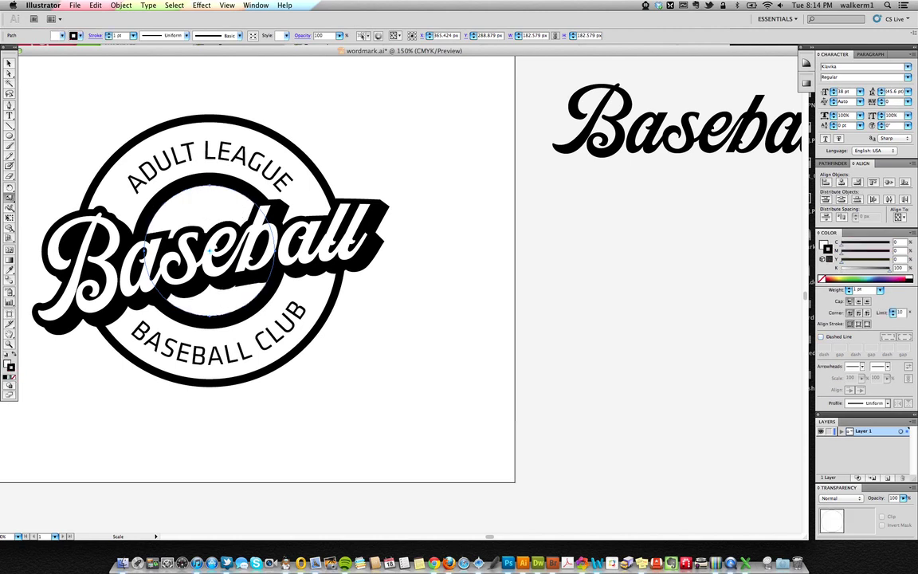
click(10, 366)
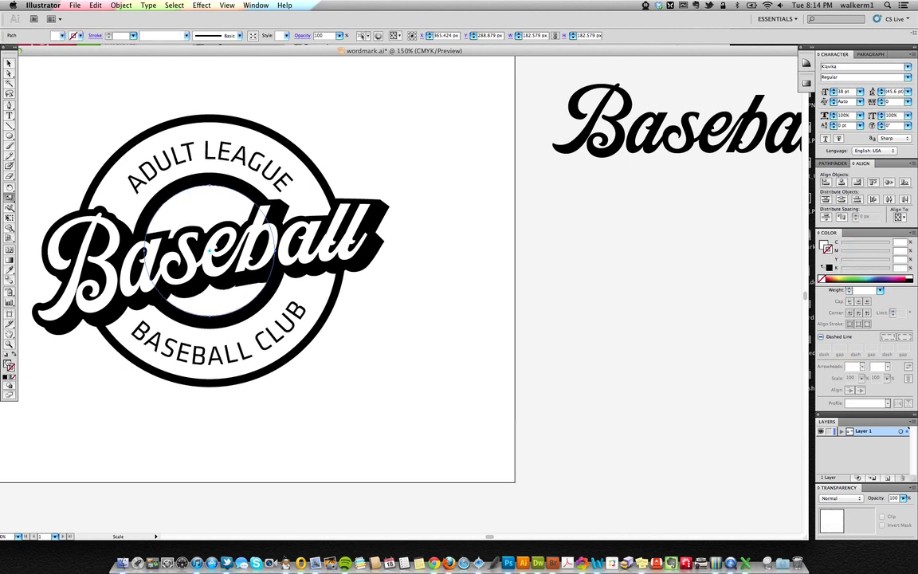
click(8, 365)
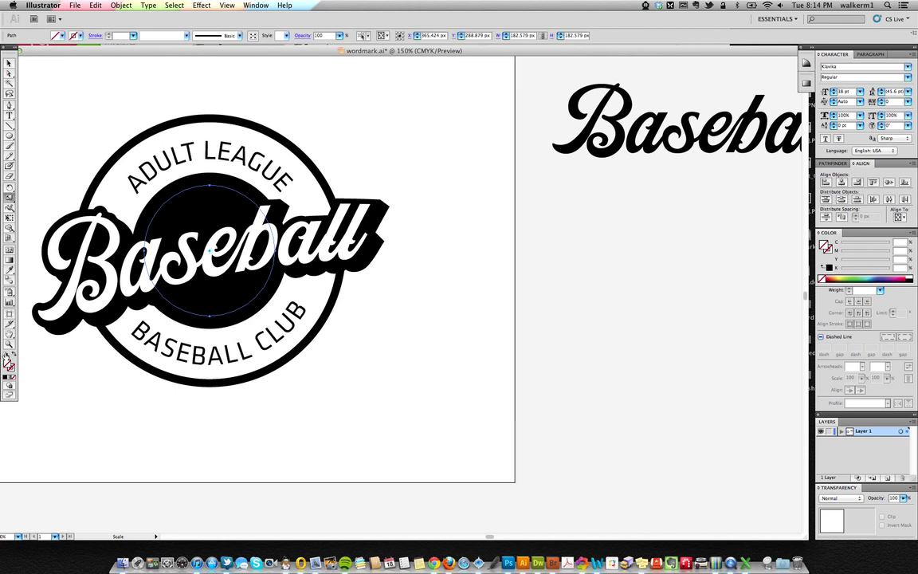
click(13, 363)
click(14, 375)
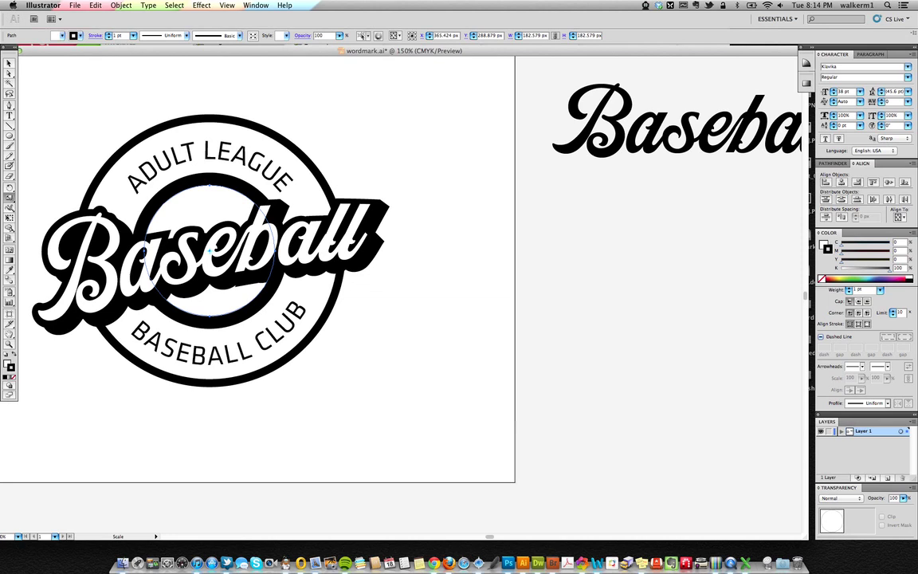
key(x)
click(15, 375)
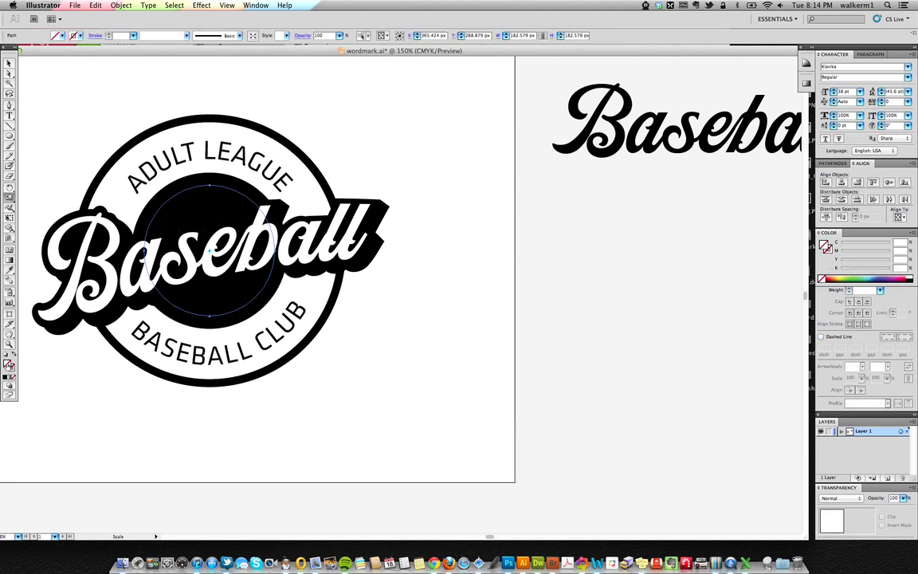
key(d)
double_click(8, 363)
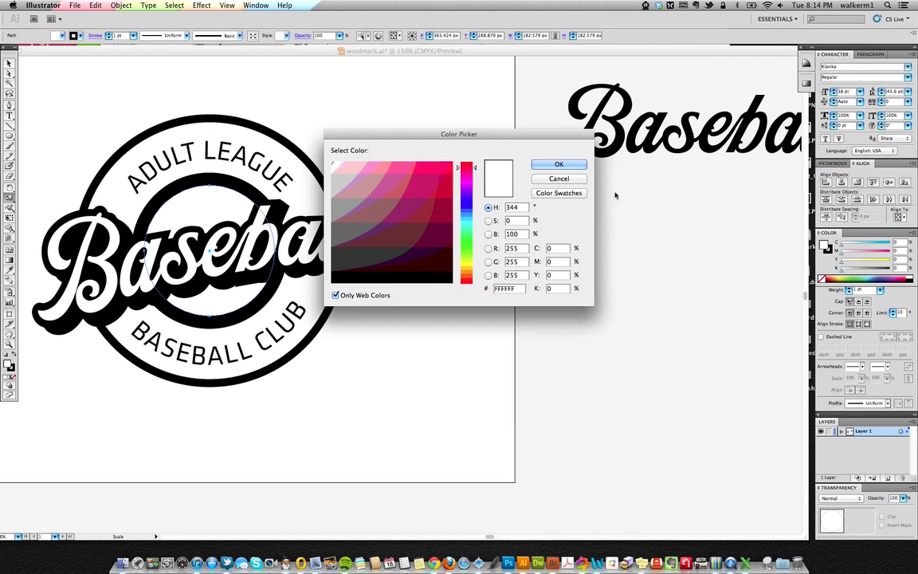
click(559, 165)
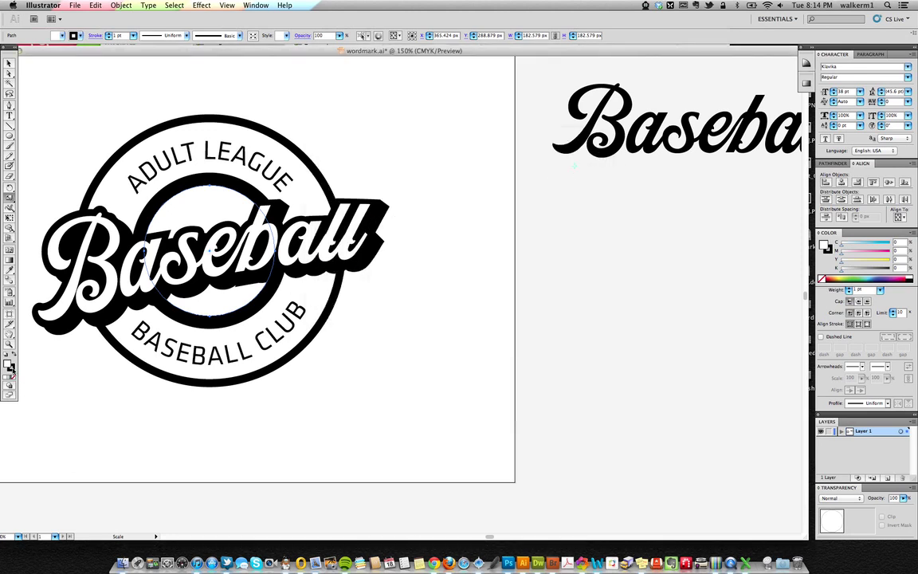
key(x)
key(/)
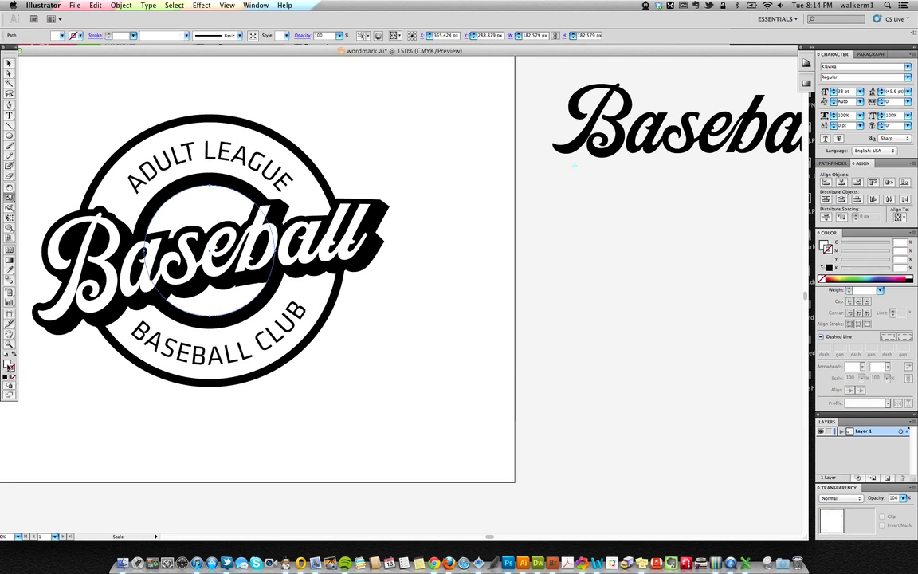
click(8, 363)
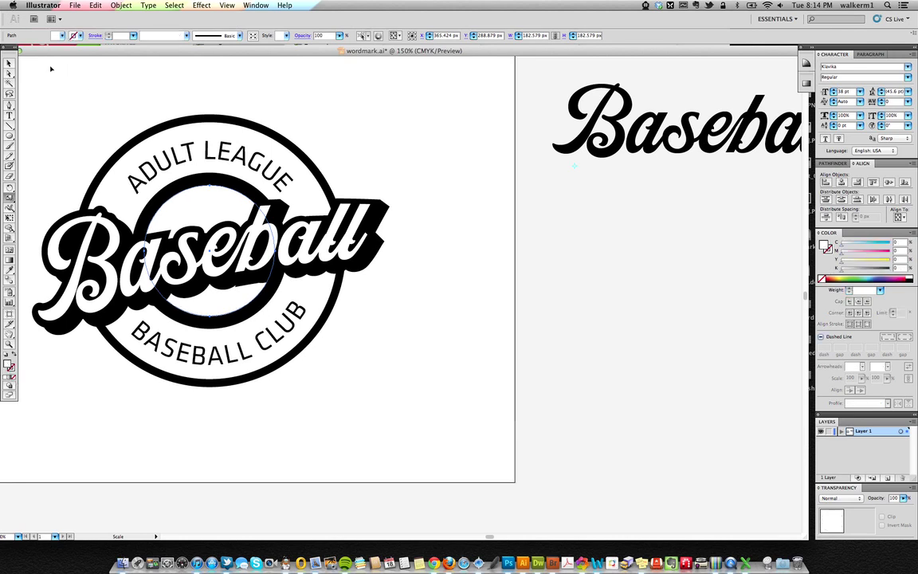
click(9, 62)
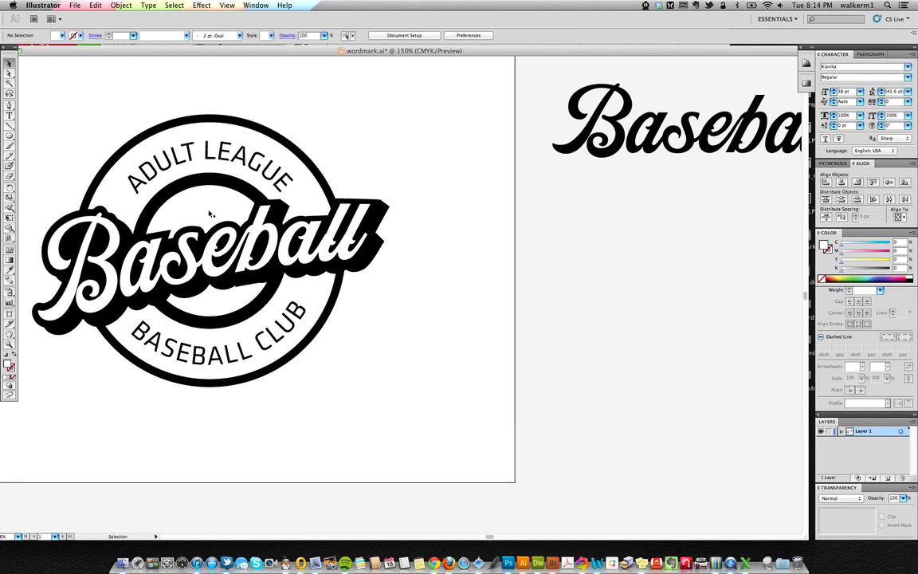
Copy the white circle to the right of the badge and add an overlapping duplicate, checking in Outline view
drag(205, 204, 496, 210)
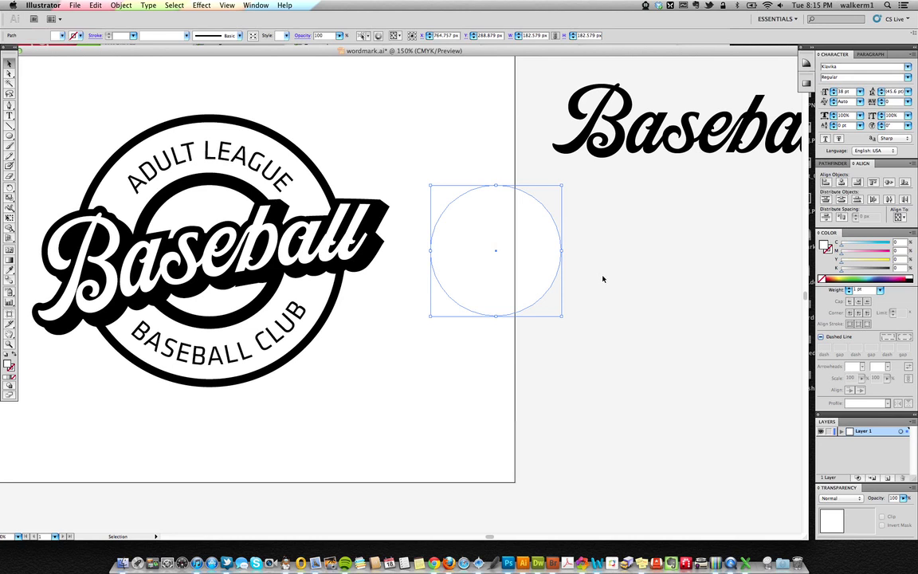
key(super+y)
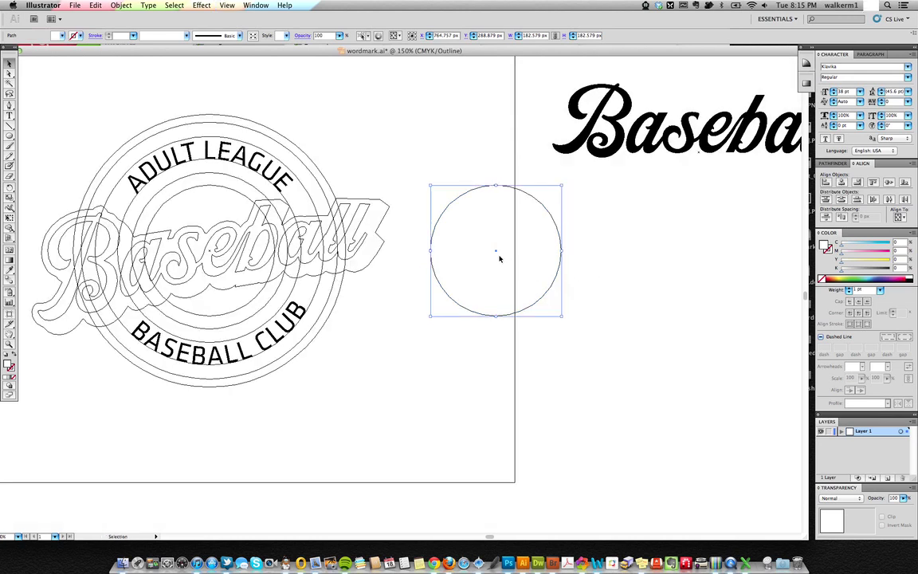
click(652, 266)
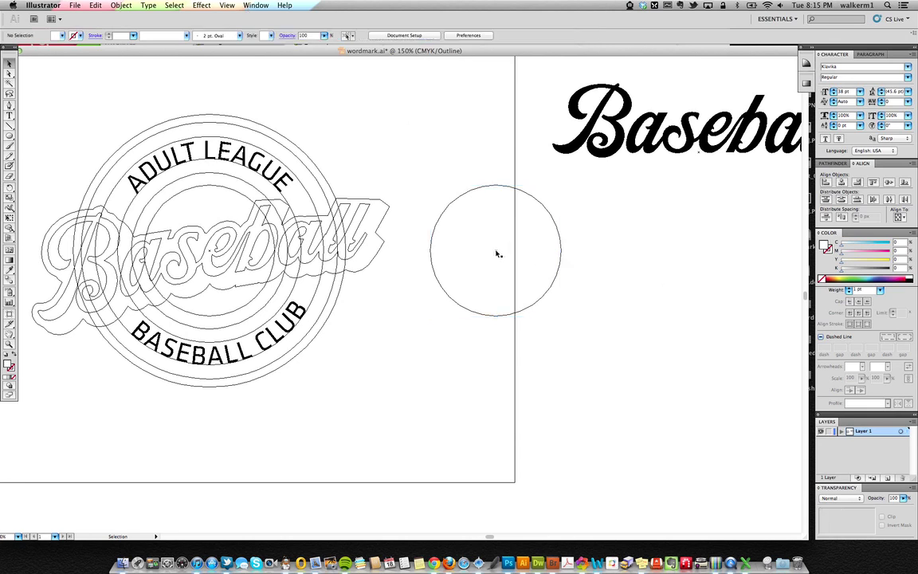
drag(495, 253, 580, 256)
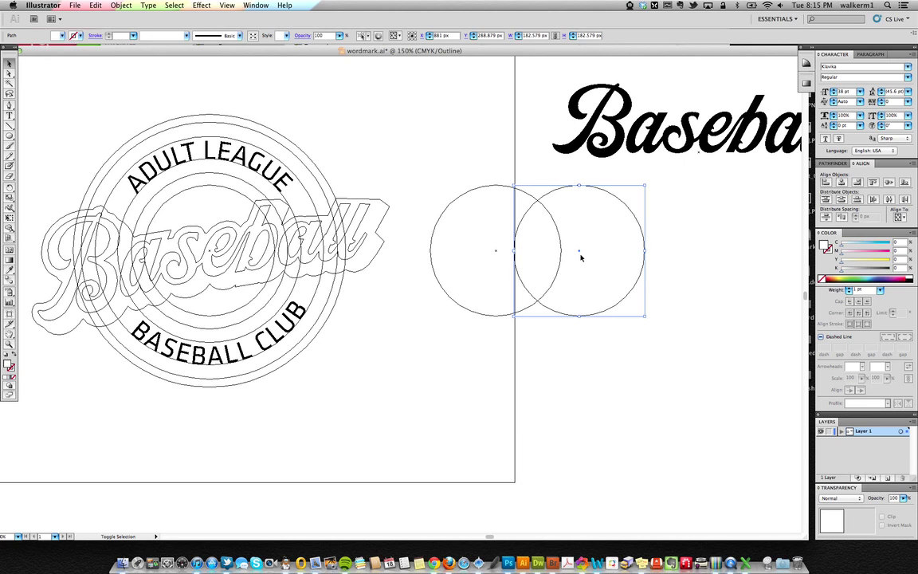
Give the circle a black stroke with a 7 pt weight
key(super+y)
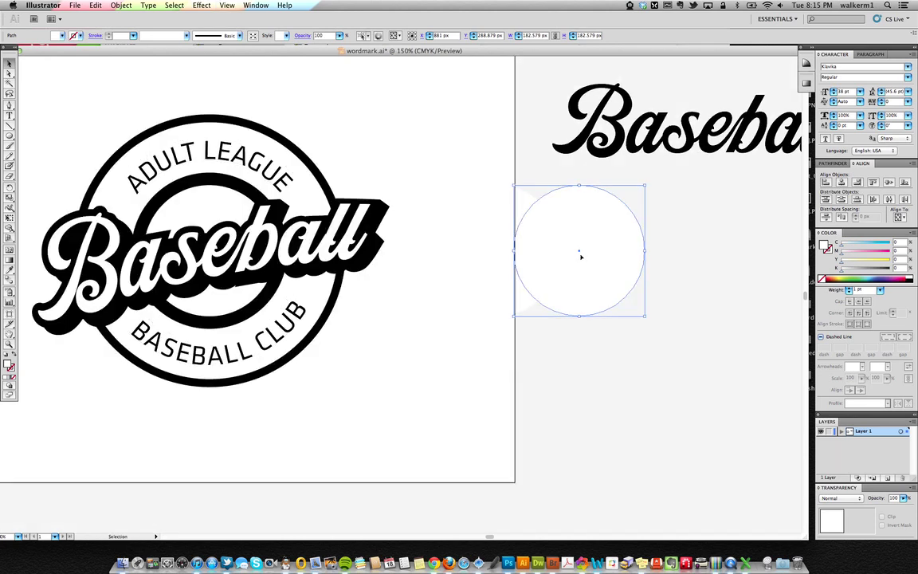
click(7, 358)
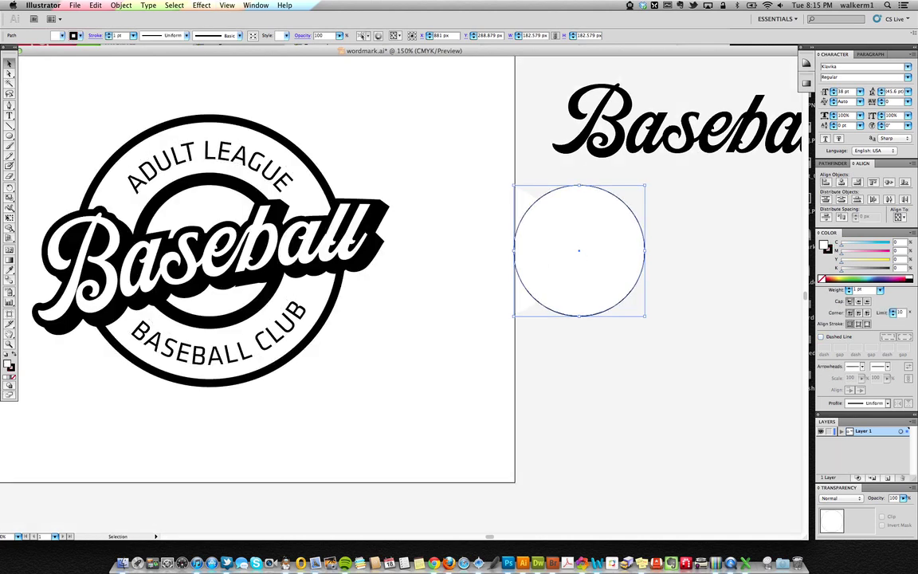
key(x)
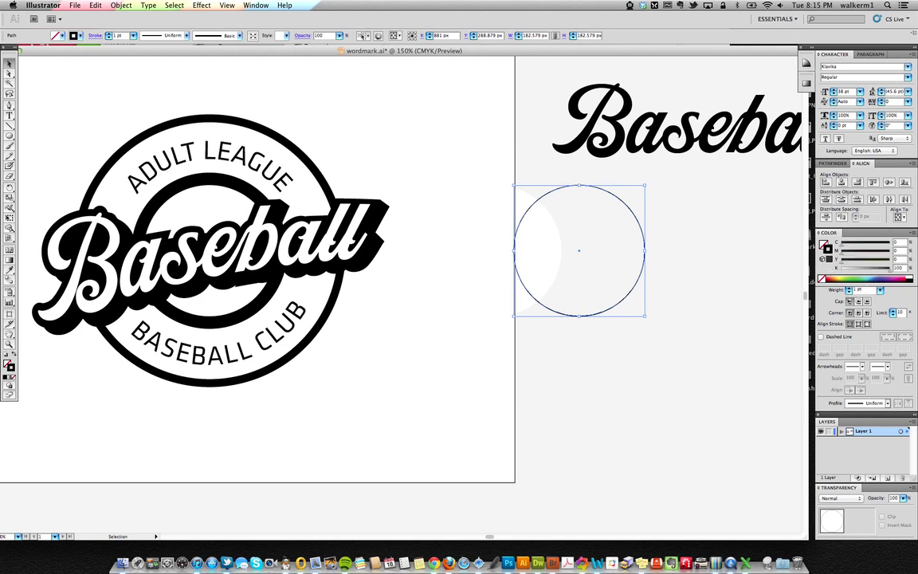
click(861, 290)
drag(863, 290, 833, 288)
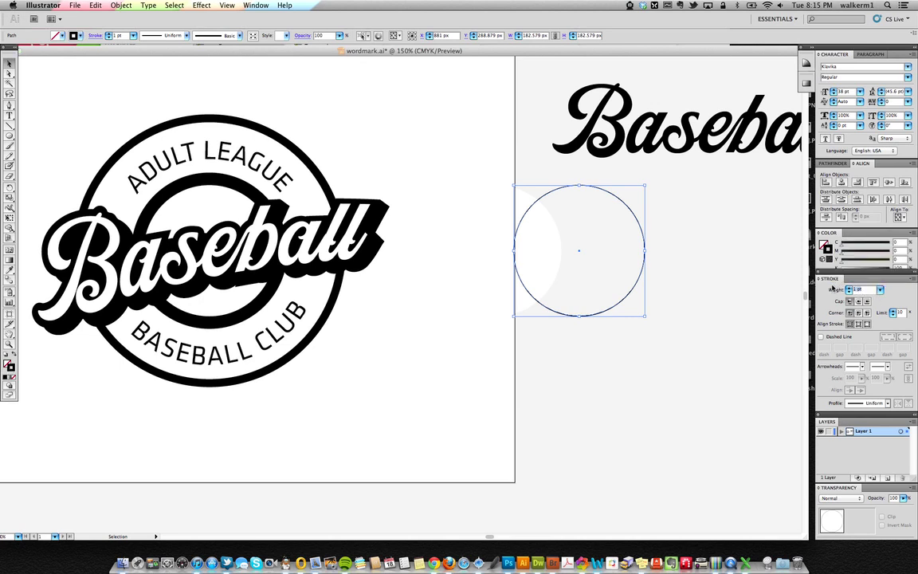
text(7)
key(Return)
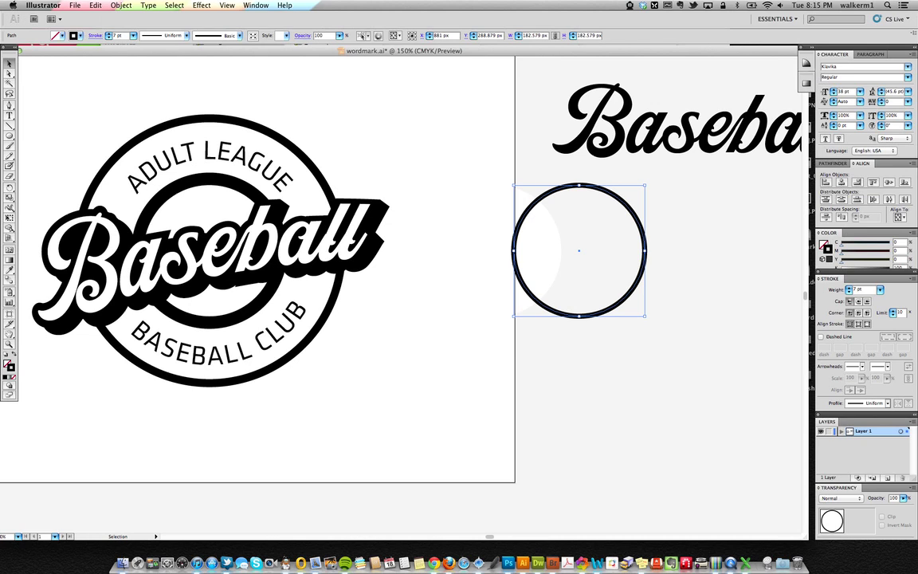
Convert the stroke to a solid ring with Object > Path > Outline Stroke
click(121, 5)
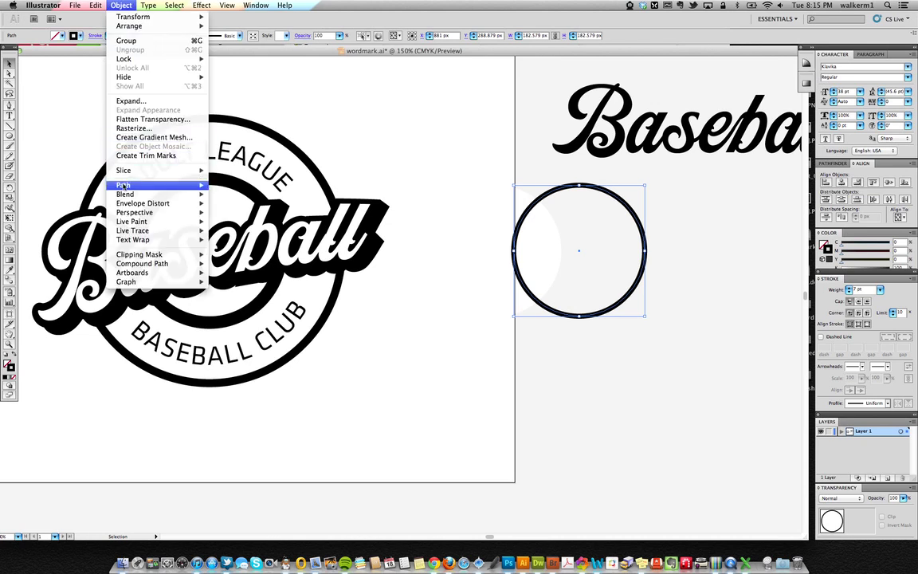
mouse_move(119, 185)
click(231, 208)
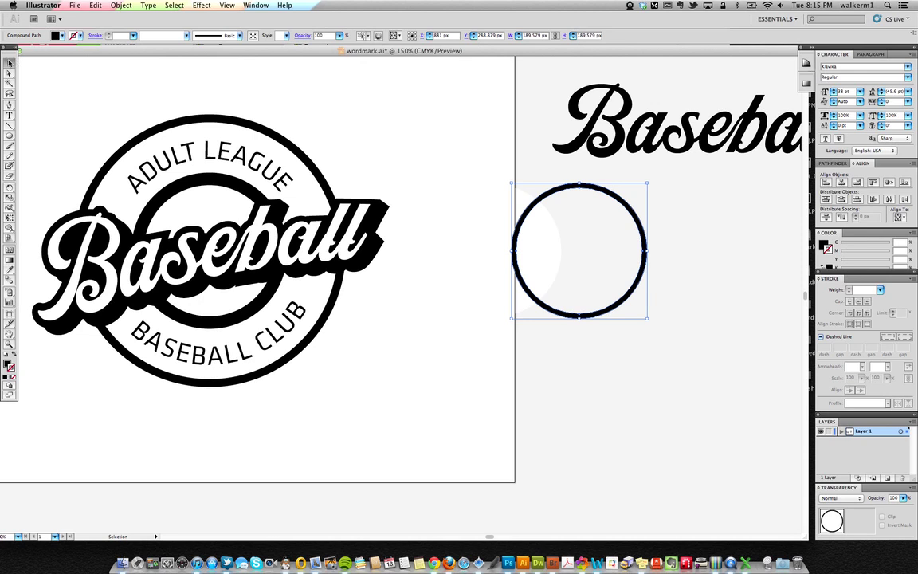
Nudge the white circle left so it overlaps the ring's left side
click(550, 249)
key(shift+Left)
key(shift+Left)
key(shift+Left)
key(shift+Left)
key(shift+Left)
key(shift+Left)
key(shift+Left)
key(shift+Left)
key(shift+Left)
key(shift+Left)
key(shift+Left)
key(shift+Left)
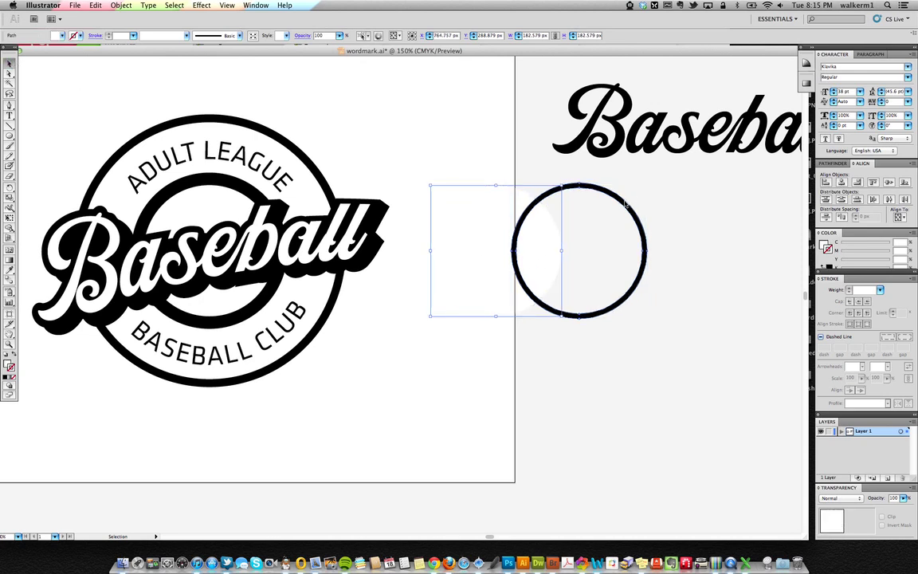
key(super+z)
key(super+shift+z)
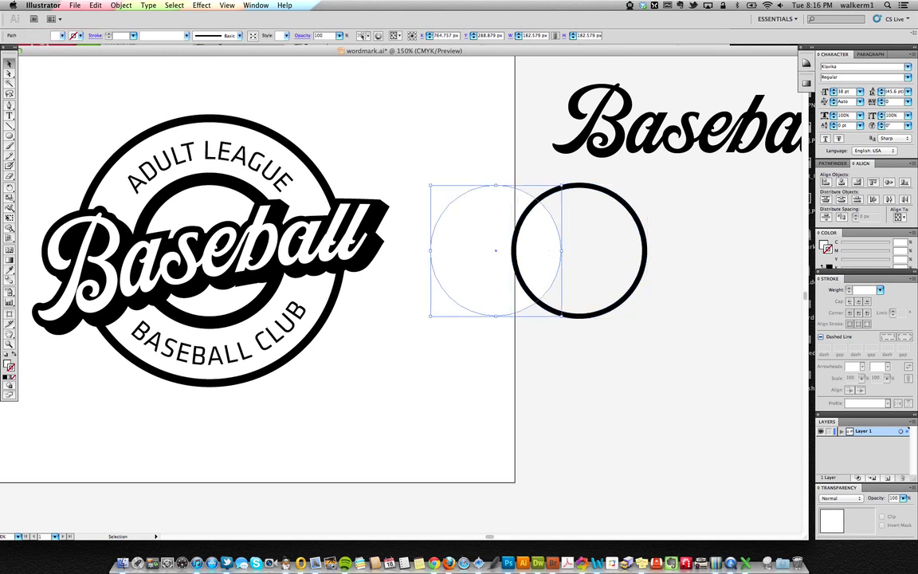
Paste a copy of the white circle in front and divide it with the black ring
click(119, 5)
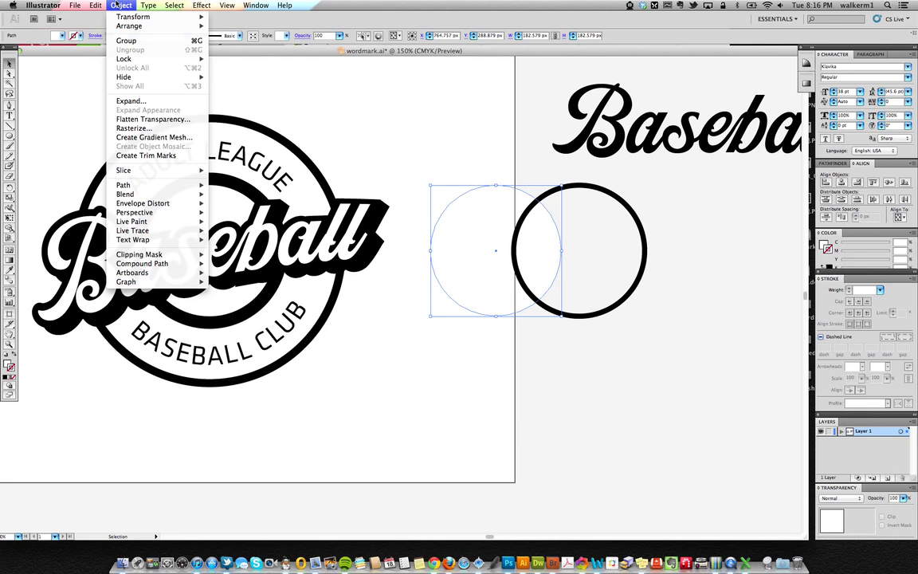
mouse_move(95, 6)
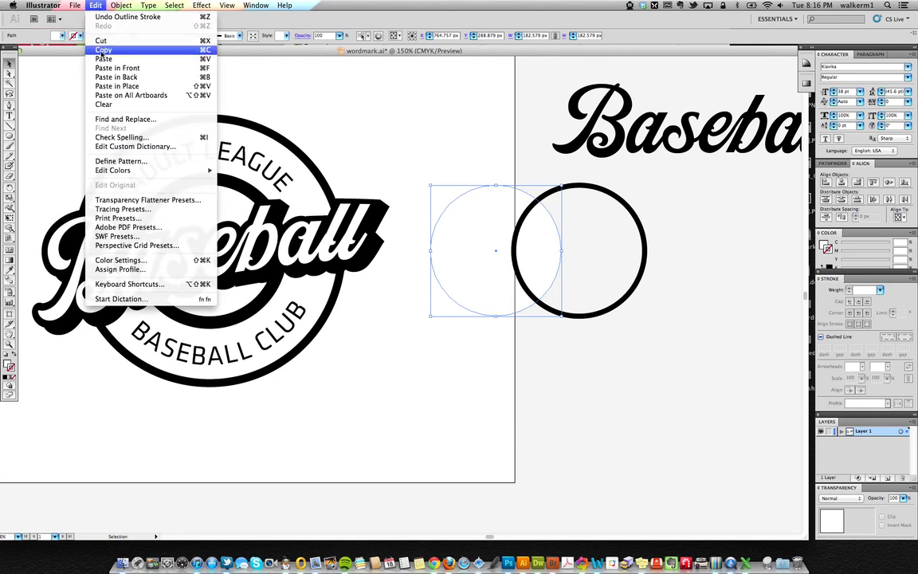
click(103, 50)
click(90, 6)
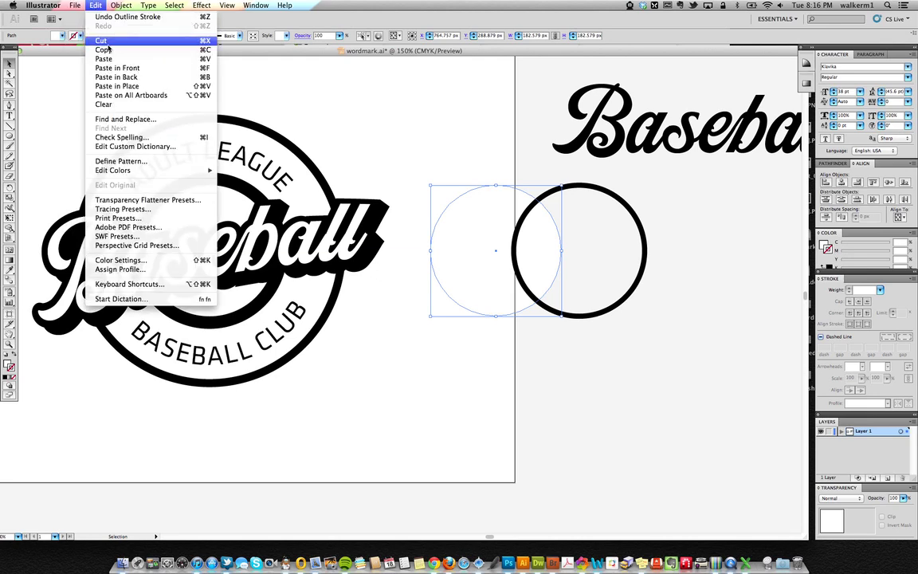
click(122, 70)
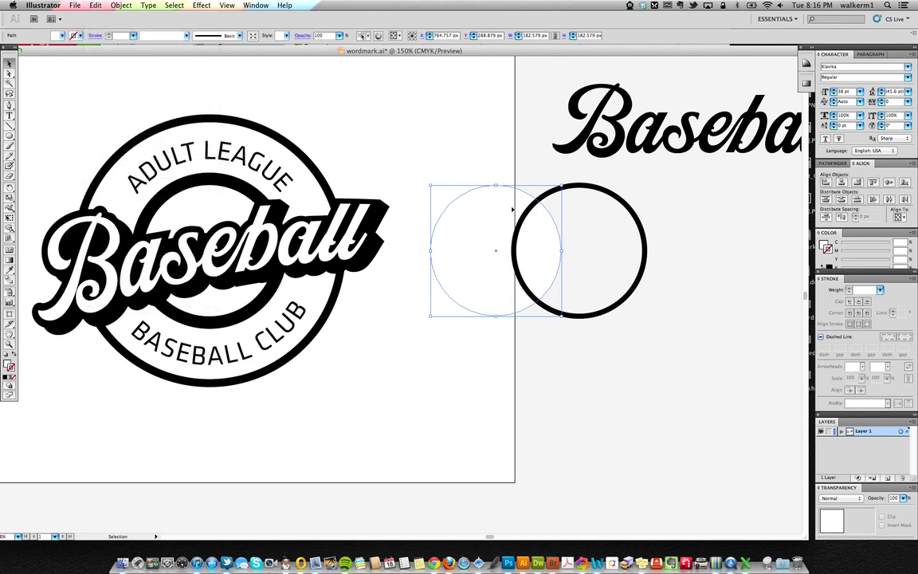
shift+click(625, 204)
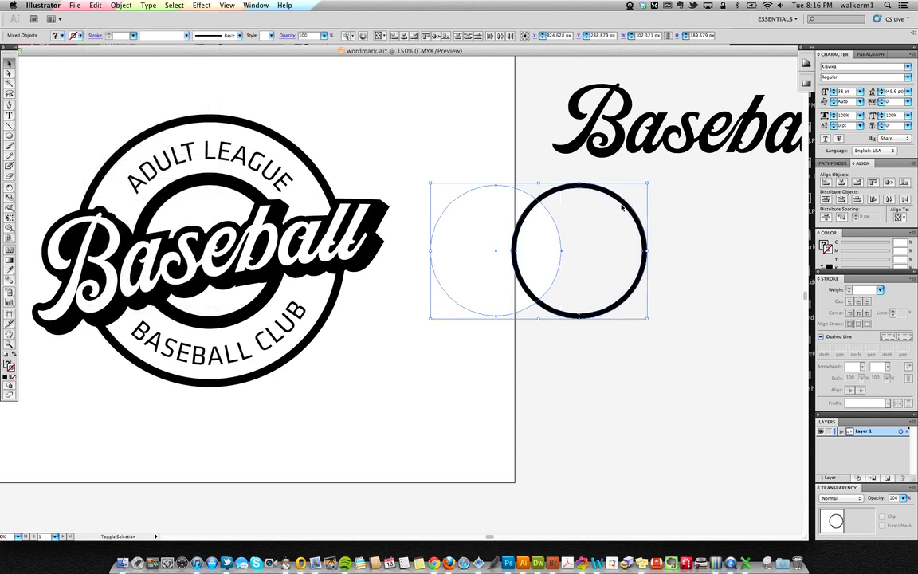
click(834, 163)
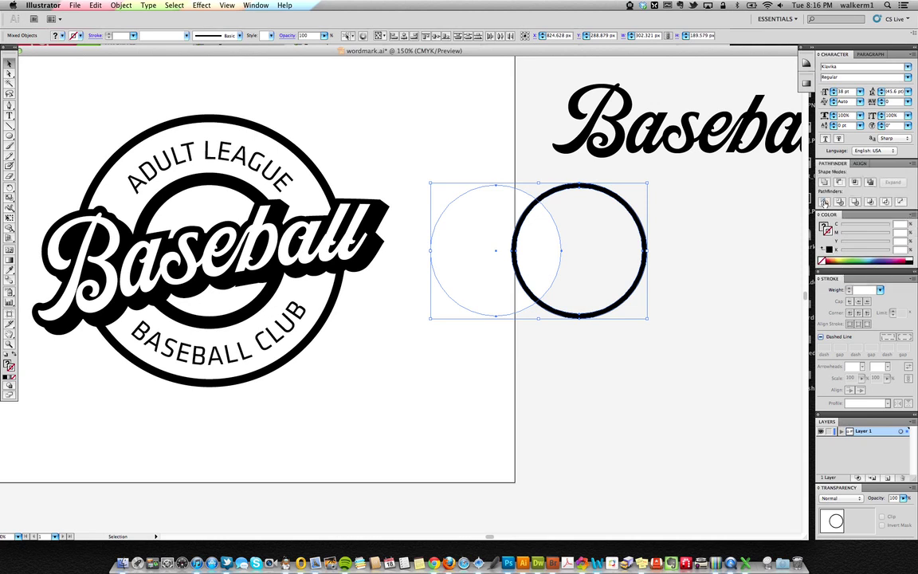
click(825, 201)
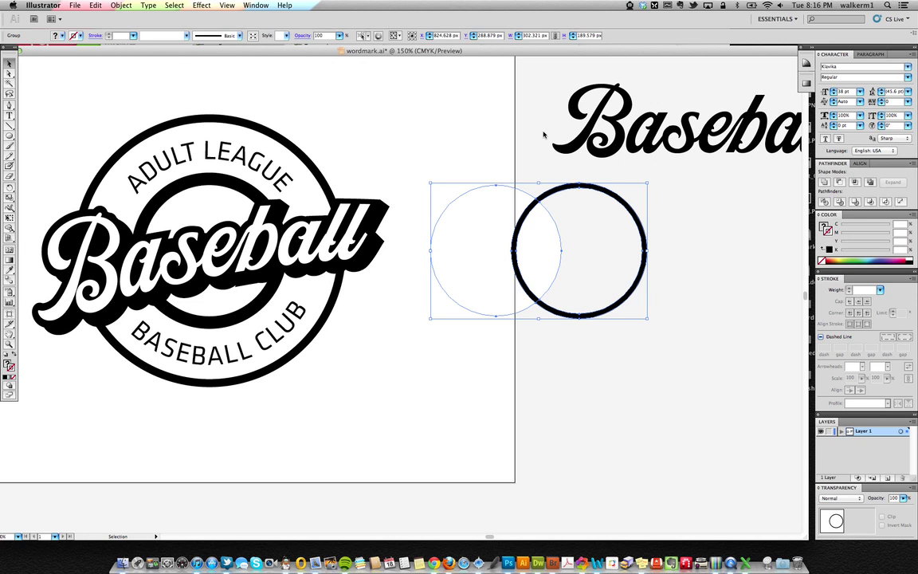
Ungroup the divided pieces and delete the leftover ring parts, keeping only the inner arc
click(120, 6)
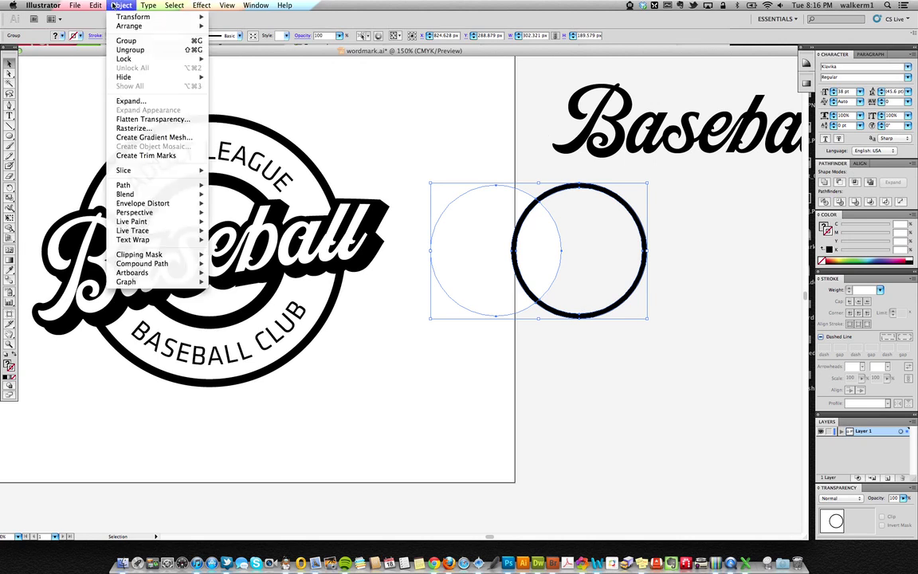
click(130, 49)
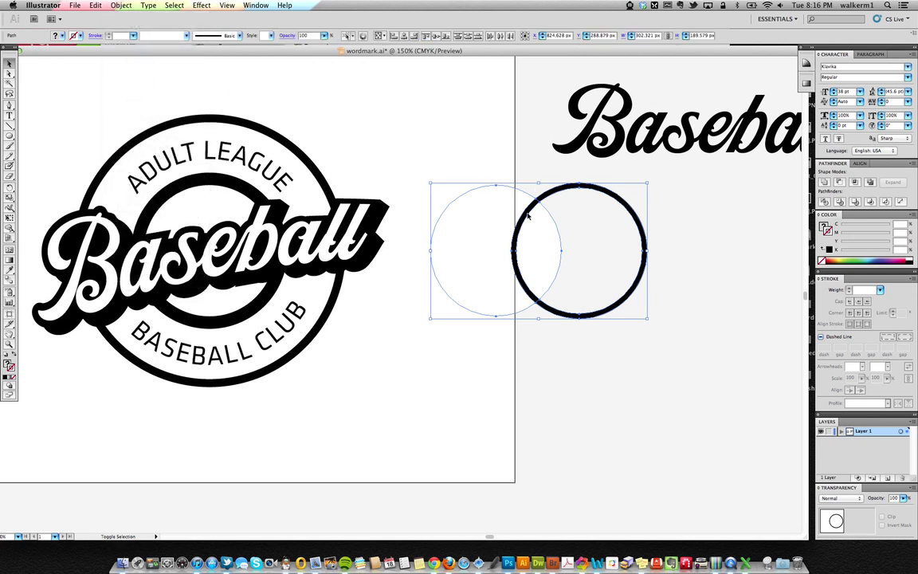
key(ctrl+7)
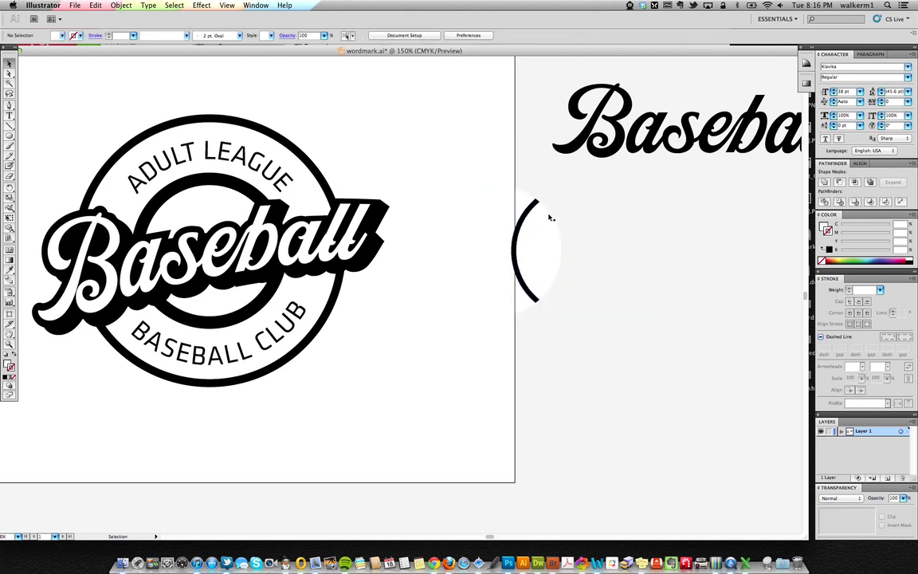
click(536, 207)
click(536, 238)
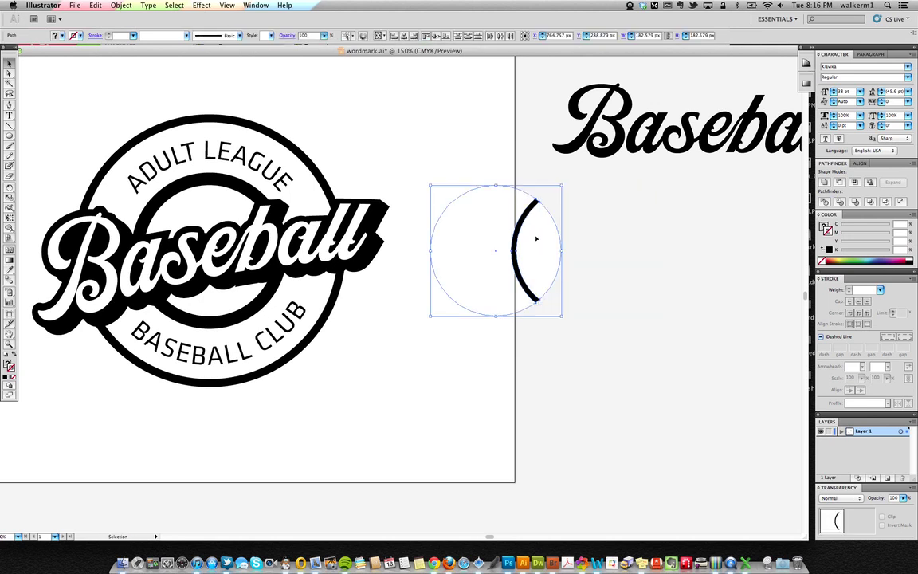
Move the ball below the wordmark and reflect a copy of the arc across its centre
drag(535, 239, 649, 248)
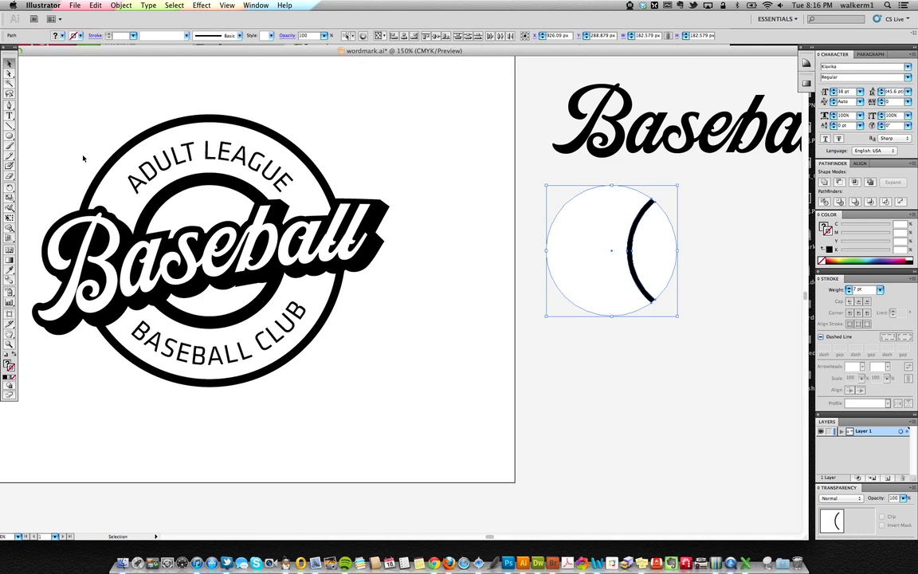
click(8, 197)
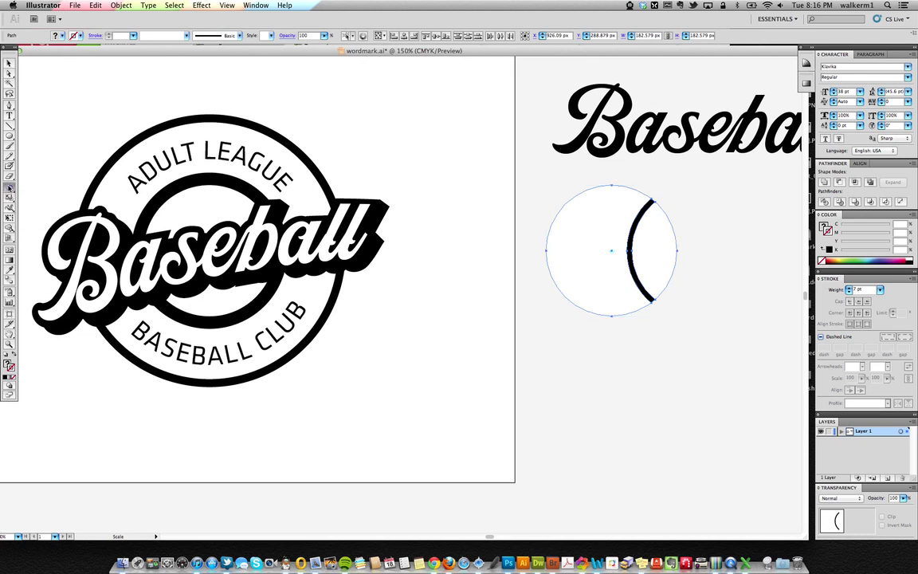
click(8, 188)
click(36, 198)
drag(572, 326, 630, 362)
key(alt)
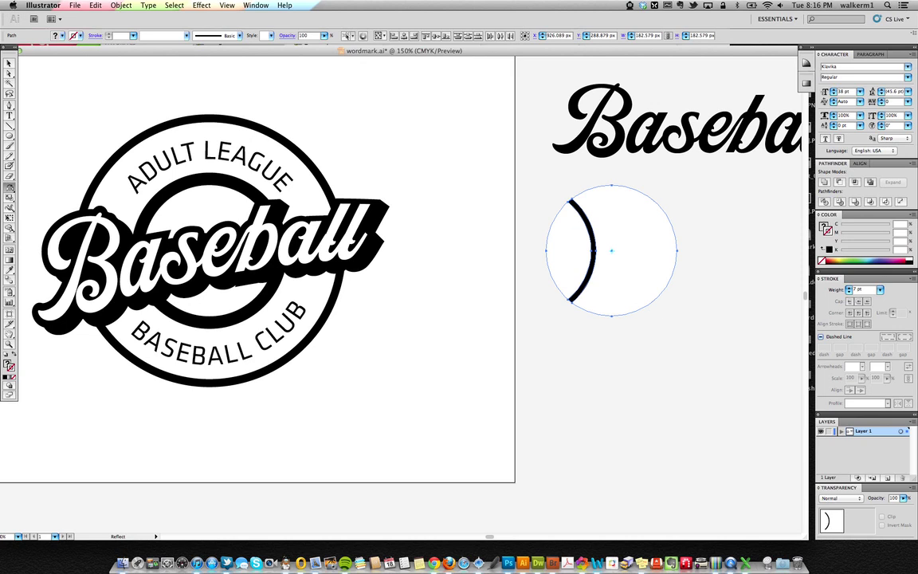
Return to the Selection tool and deselect the arc and all artwork
key(v)
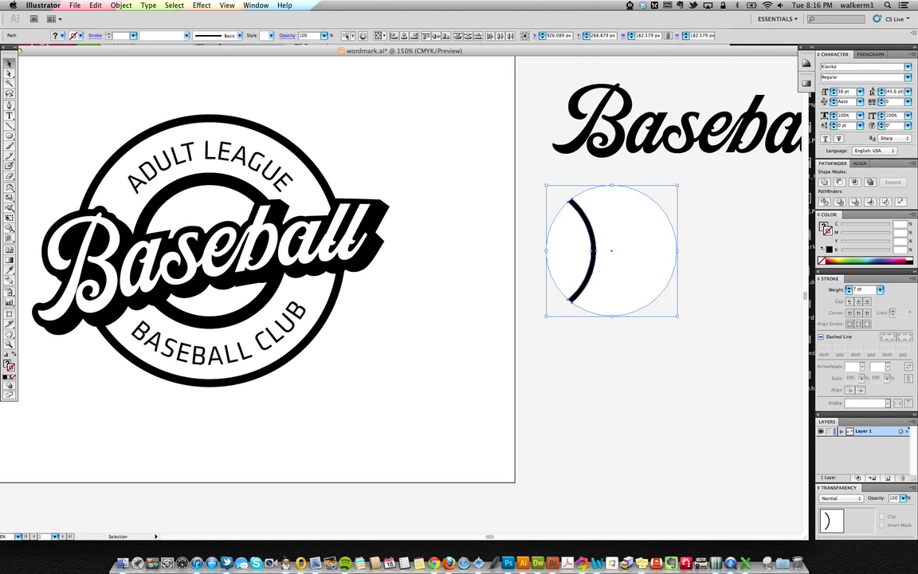
shift+click(594, 263)
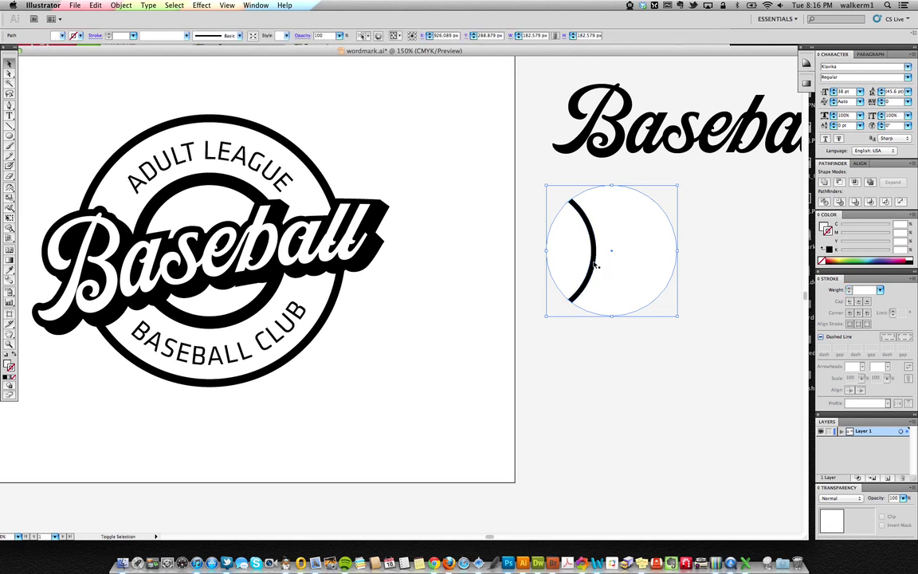
key(super+shift+bracketleft)
key(super+shift+a)
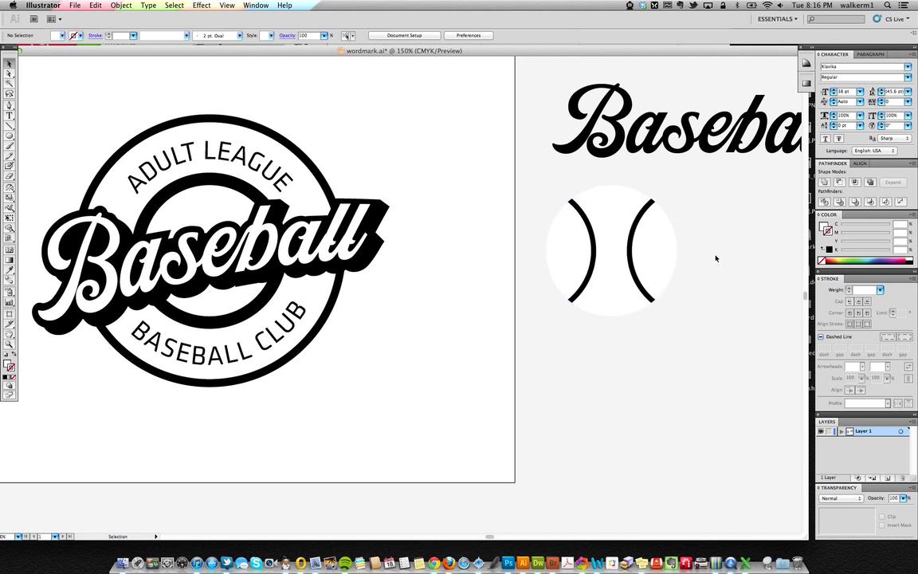
Paste a copy of the white circle behind the original and fill it with black
click(668, 246)
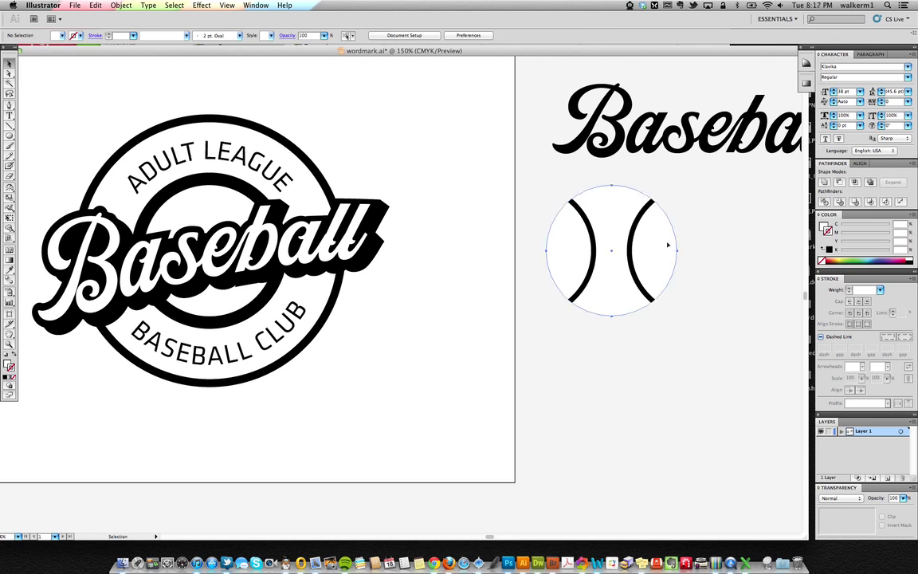
click(121, 6)
mouse_move(95, 6)
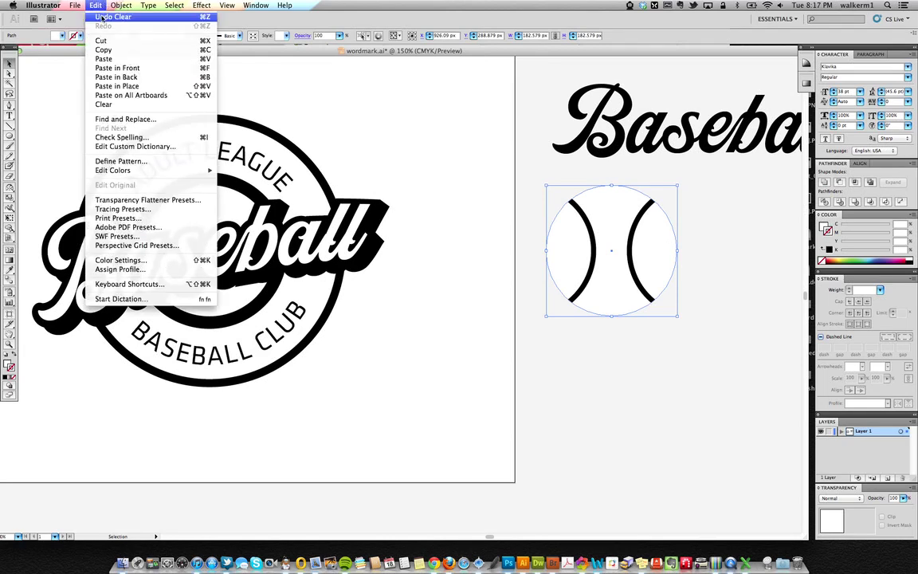
click(111, 51)
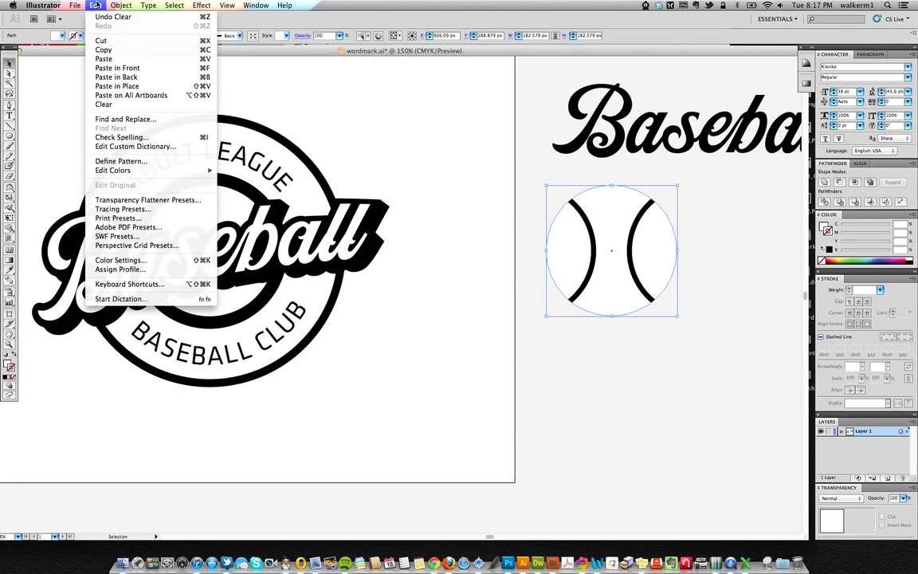
click(134, 78)
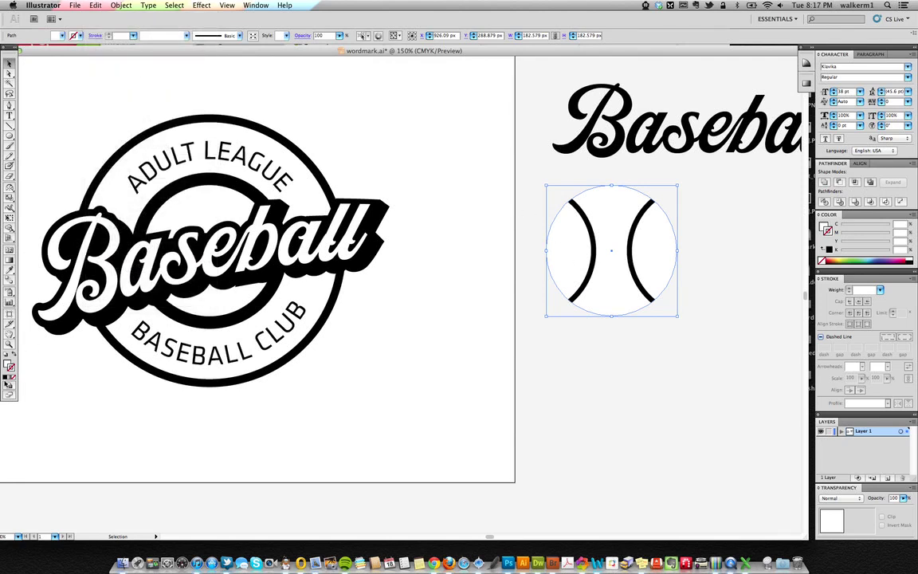
key(d)
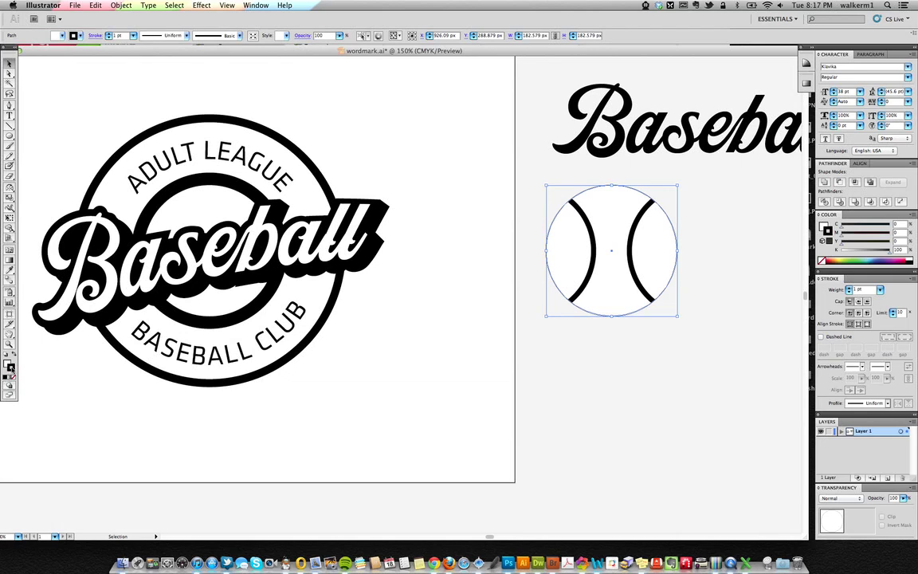
click(8, 363)
Raise the circle's stroke weight step by step to 14 pt
click(857, 290)
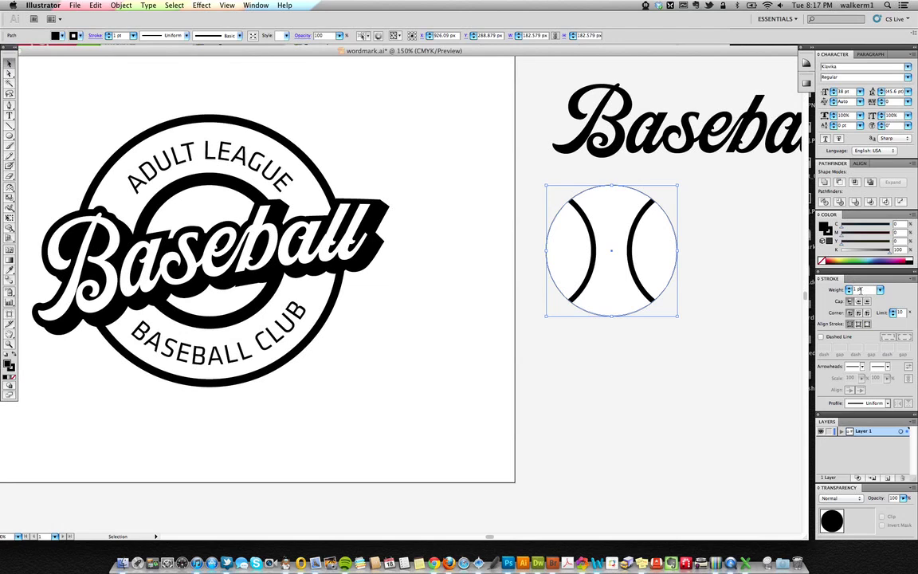
click(850, 288)
click(850, 288)
click(850, 288)
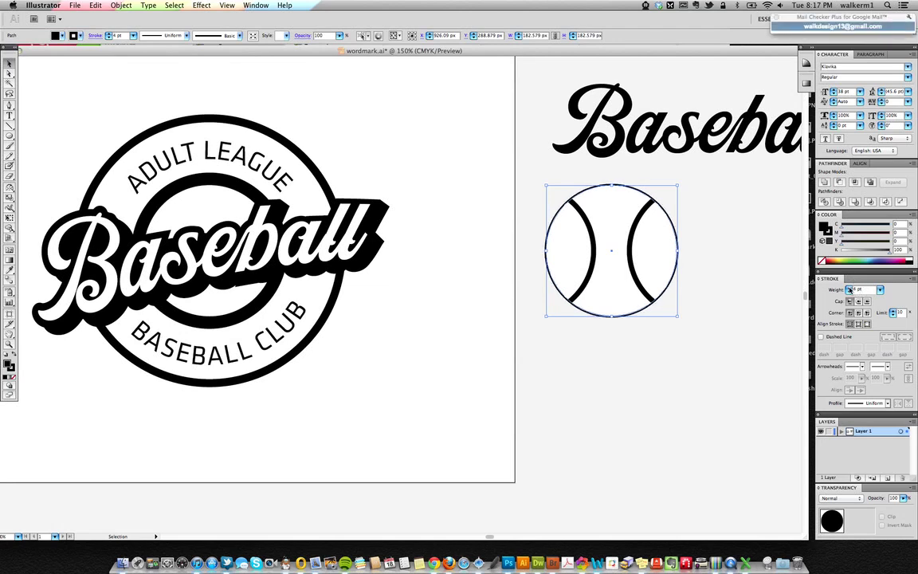
click(850, 287)
click(850, 288)
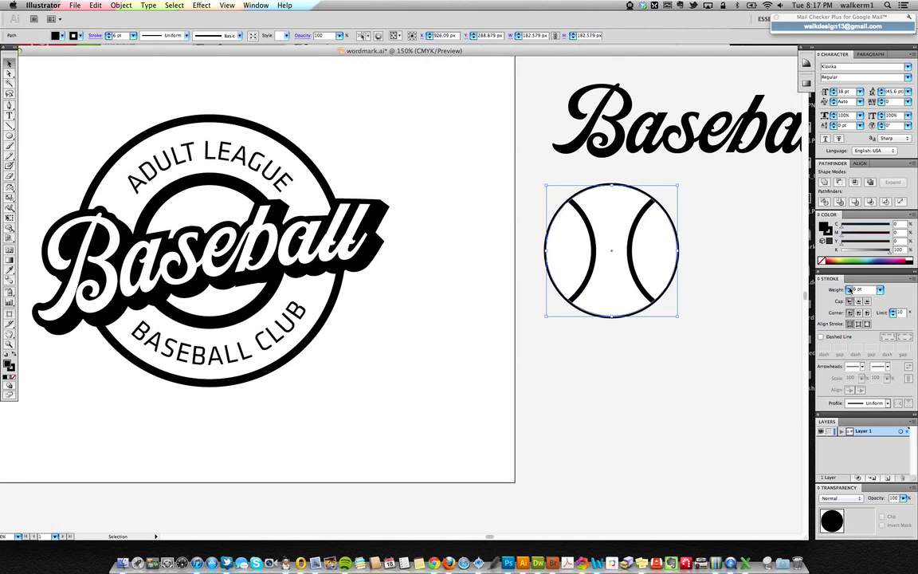
click(849, 287)
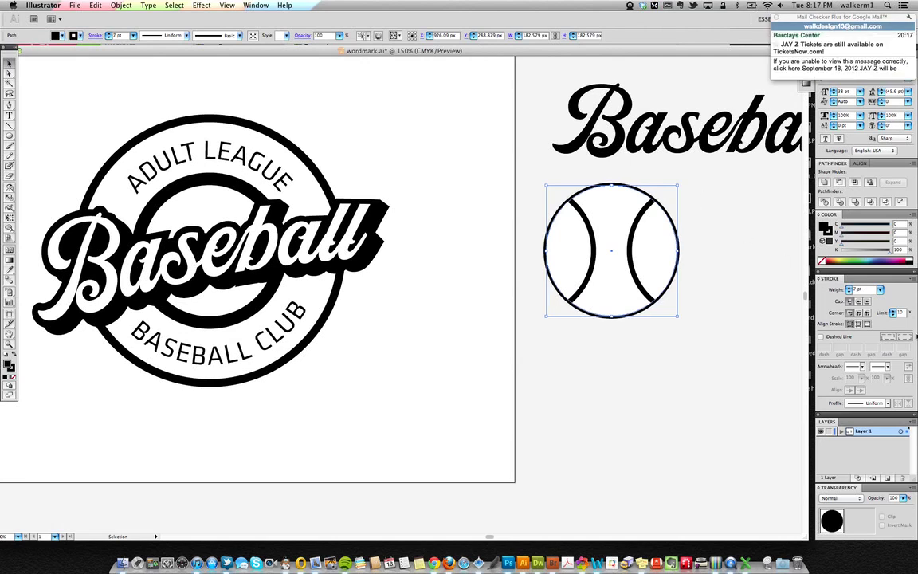
click(850, 289)
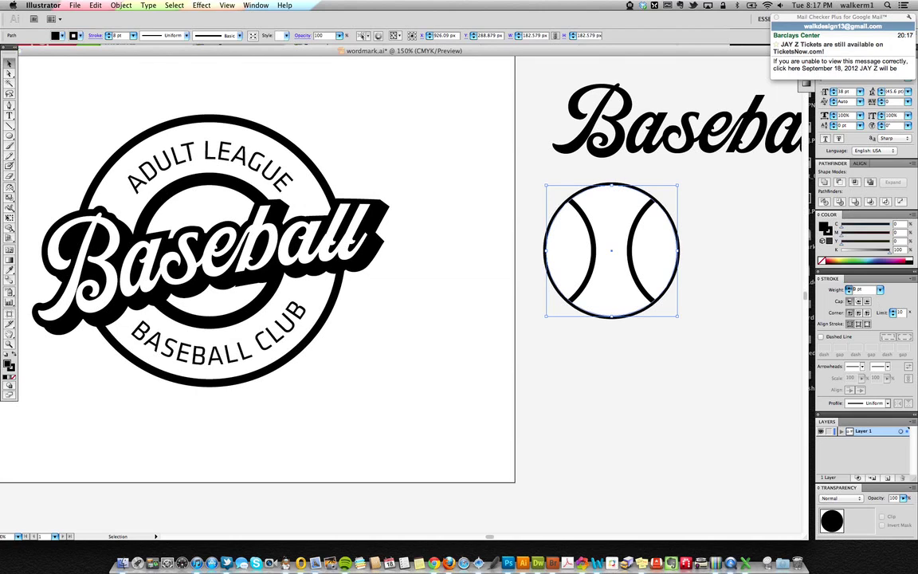
click(850, 289)
click(850, 289)
click(850, 288)
click(849, 288)
click(850, 290)
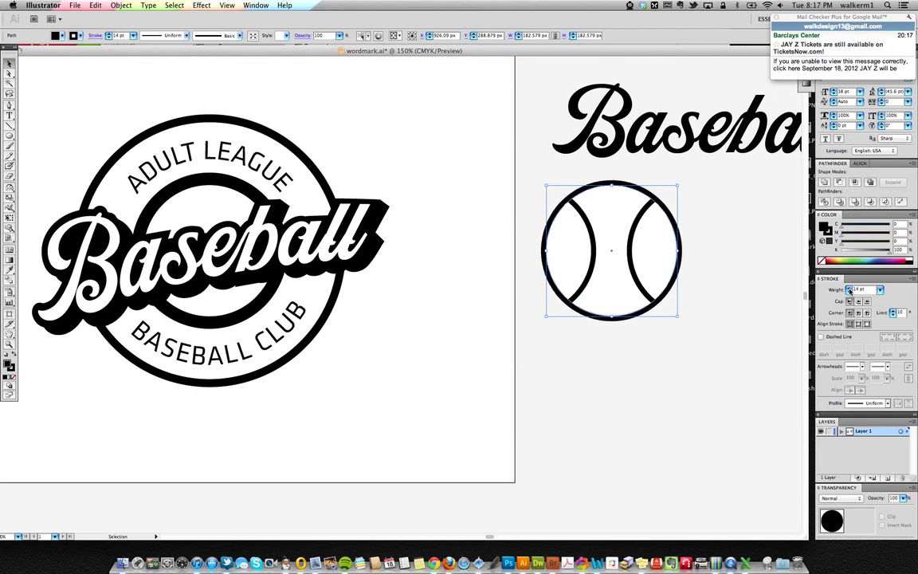
Outline the circle's stroke and merge the baseball into a compound shape
click(120, 6)
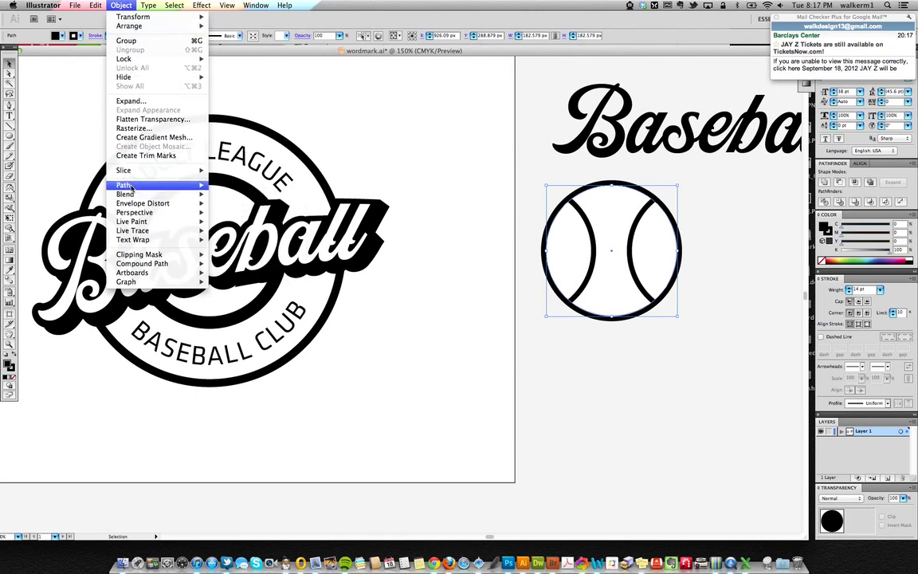
mouse_move(134, 186)
click(235, 209)
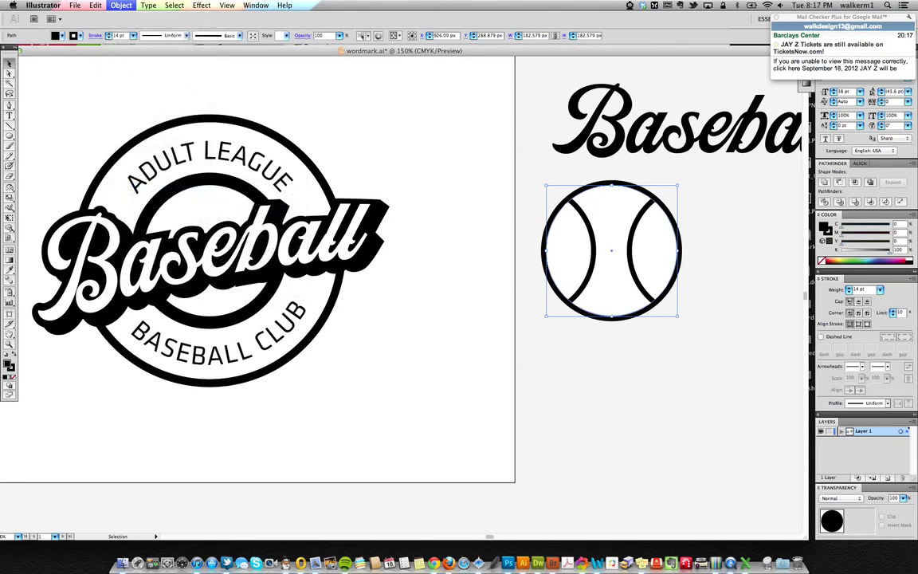
click(910, 163)
click(900, 207)
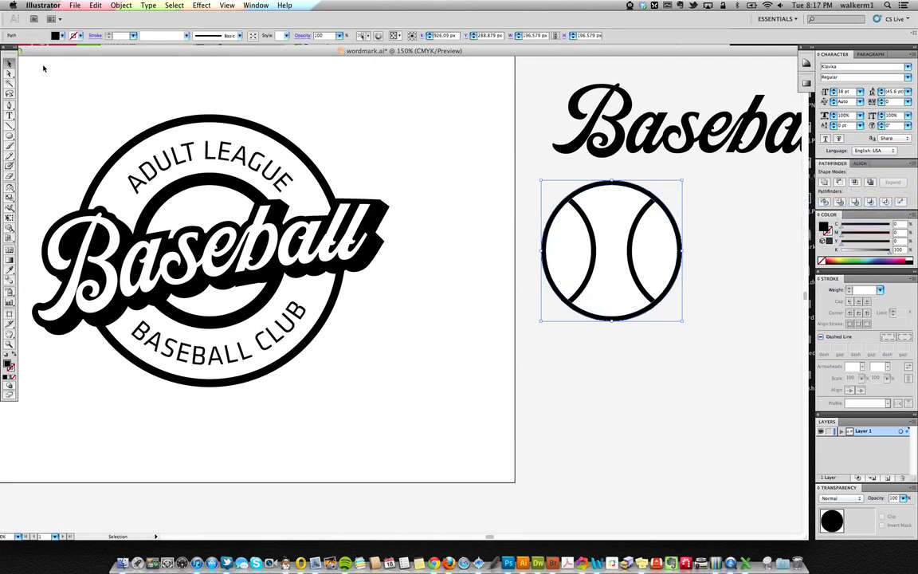
Select only the baseball path and group its ring and seams into one object
click(709, 317)
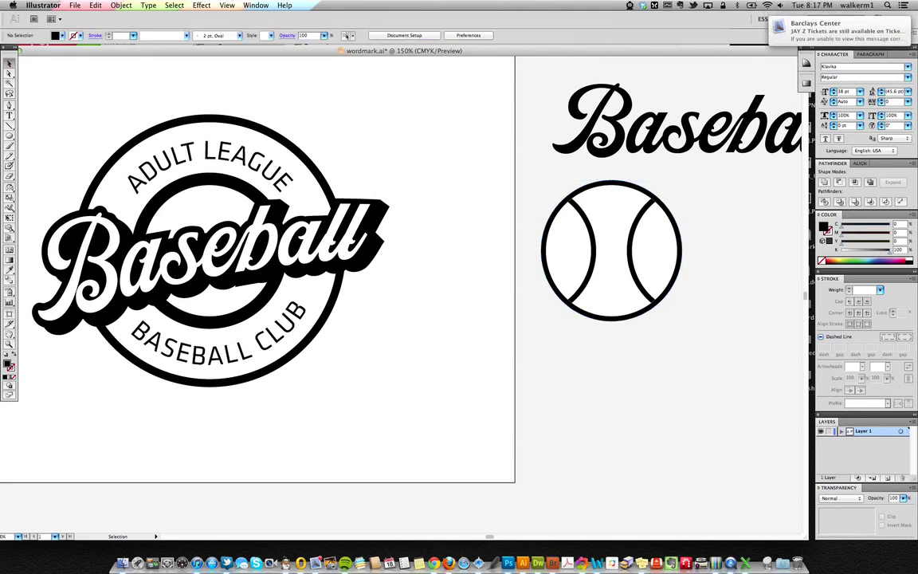
drag(672, 336, 550, 181)
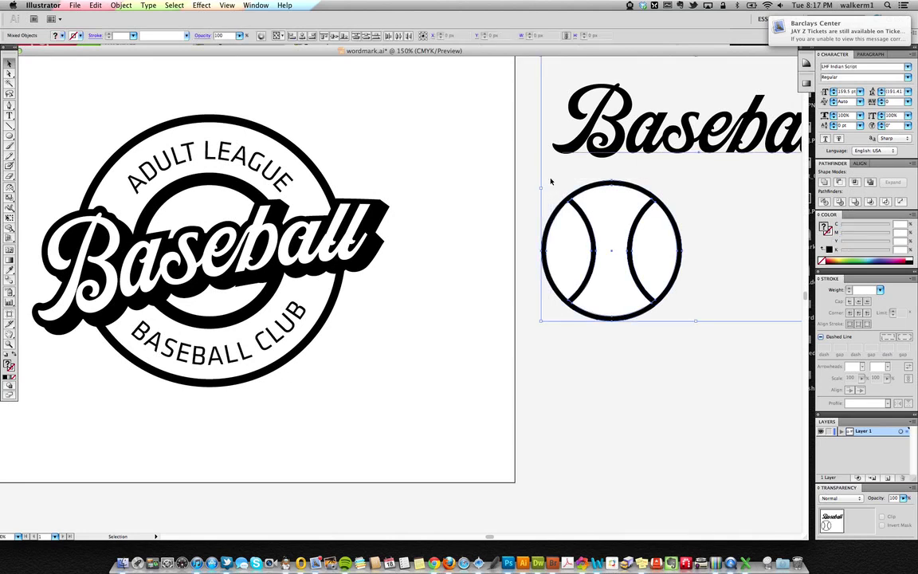
click(666, 228)
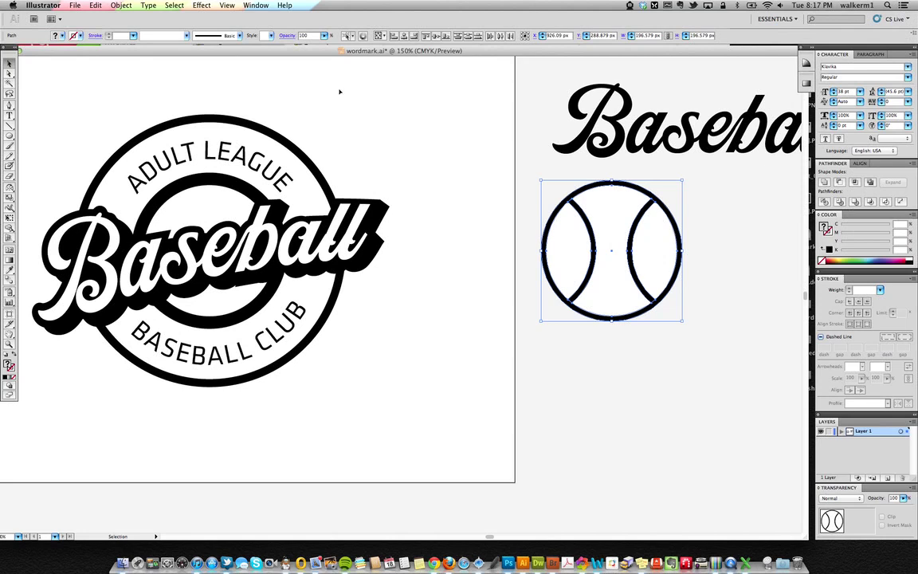
click(122, 6)
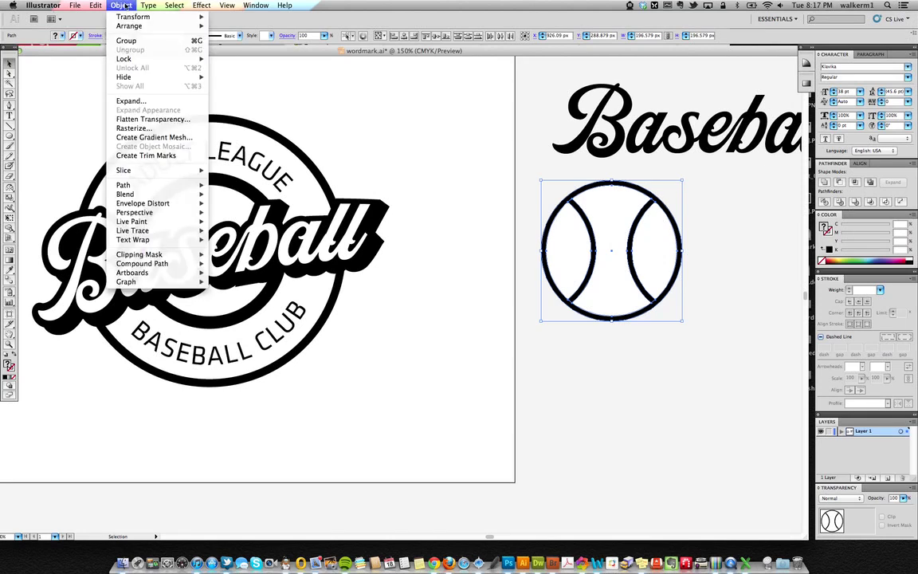
mouse_move(128, 22)
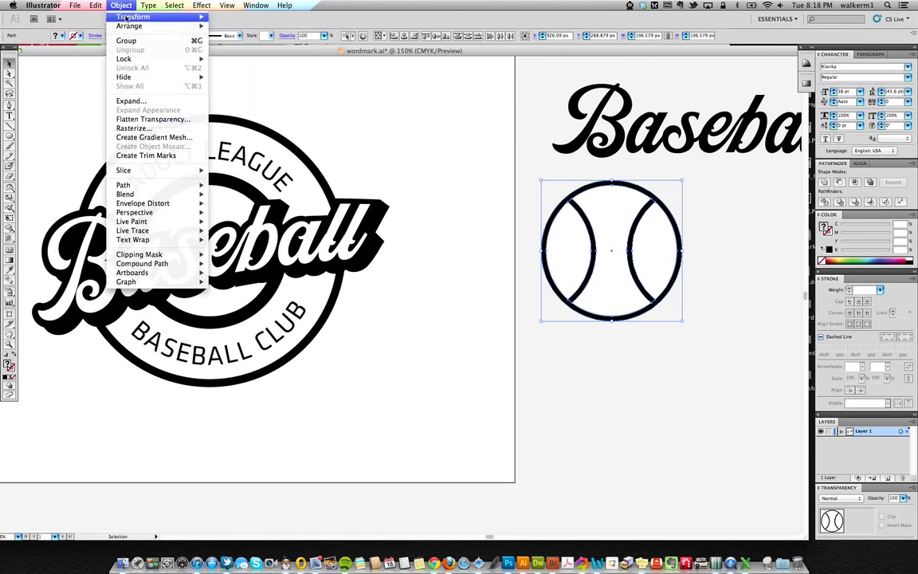
mouse_move(98, 6)
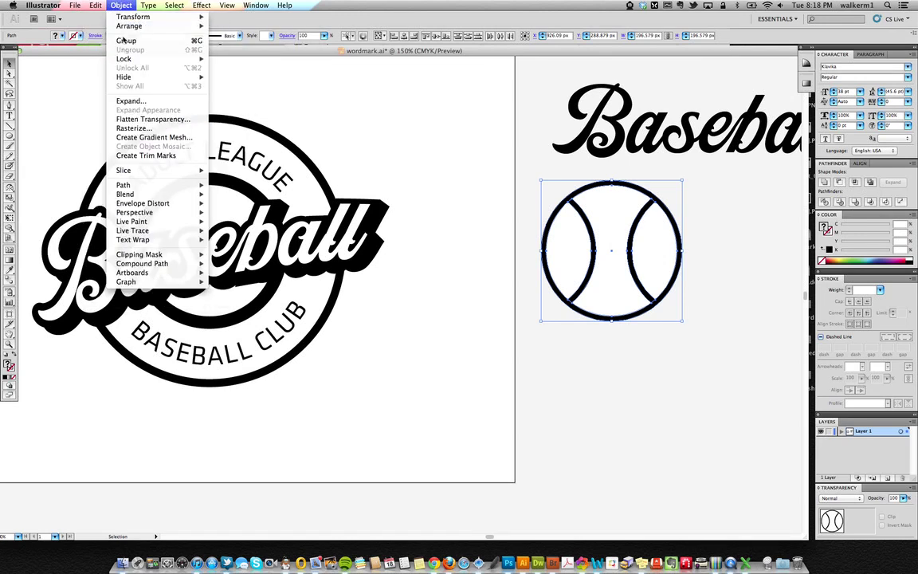
click(120, 39)
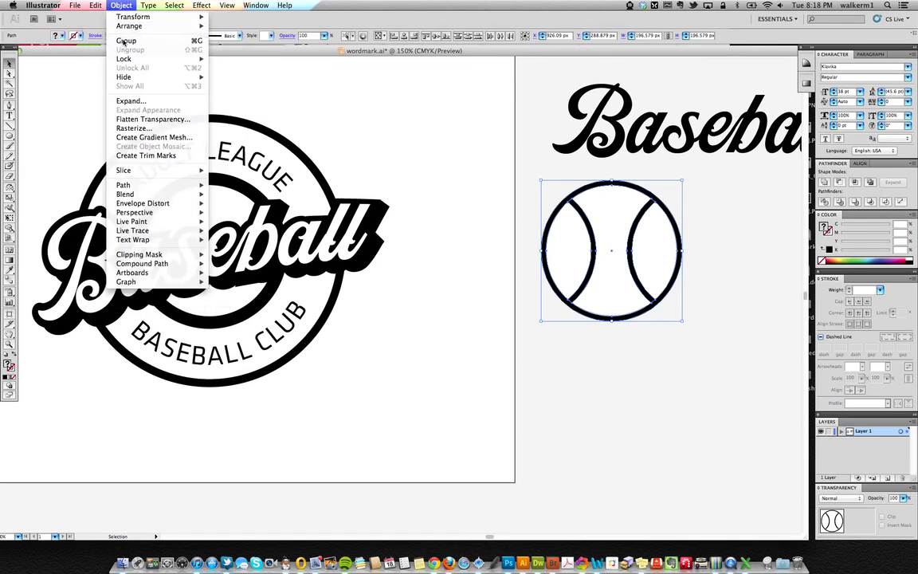
In Outline view, drag the baseball group to the emblem centre, then return to Preview
click(261, 7)
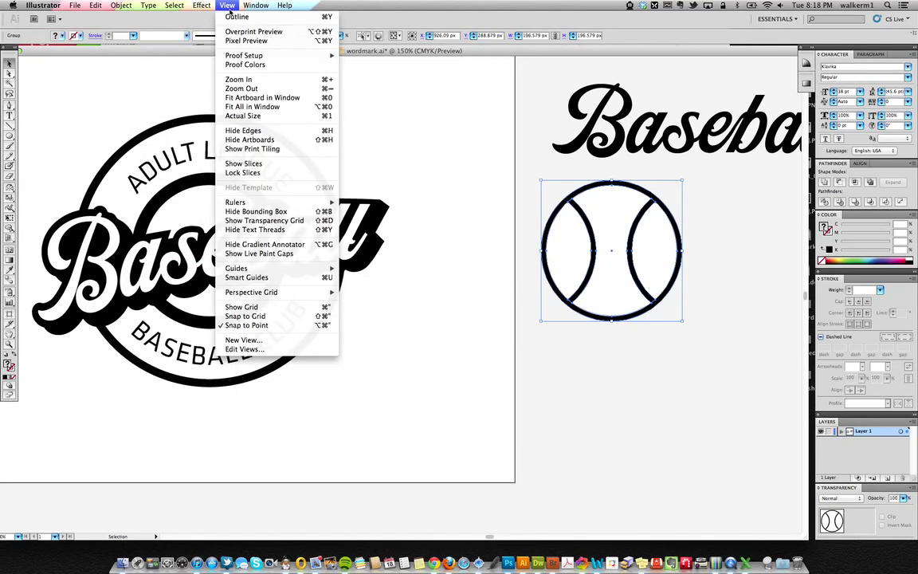
click(225, 16)
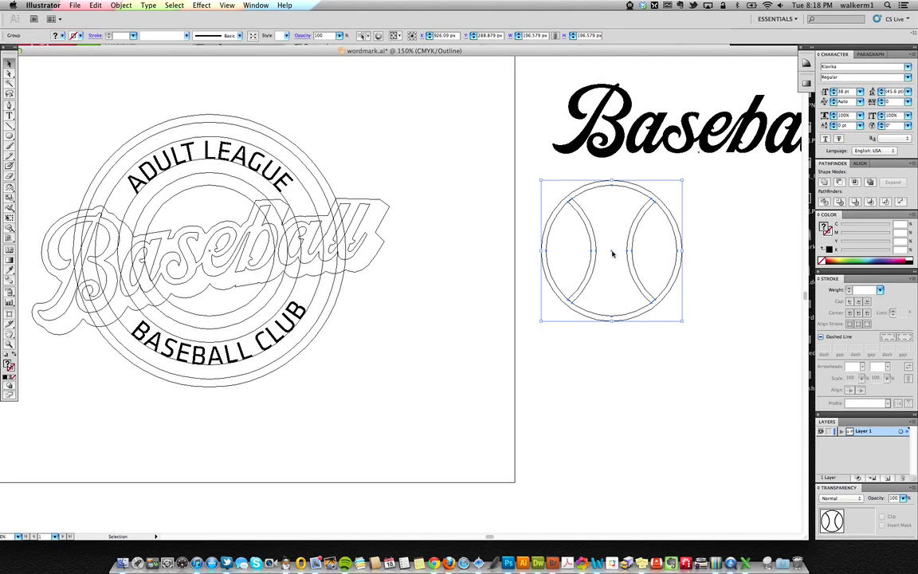
drag(612, 254, 210, 254)
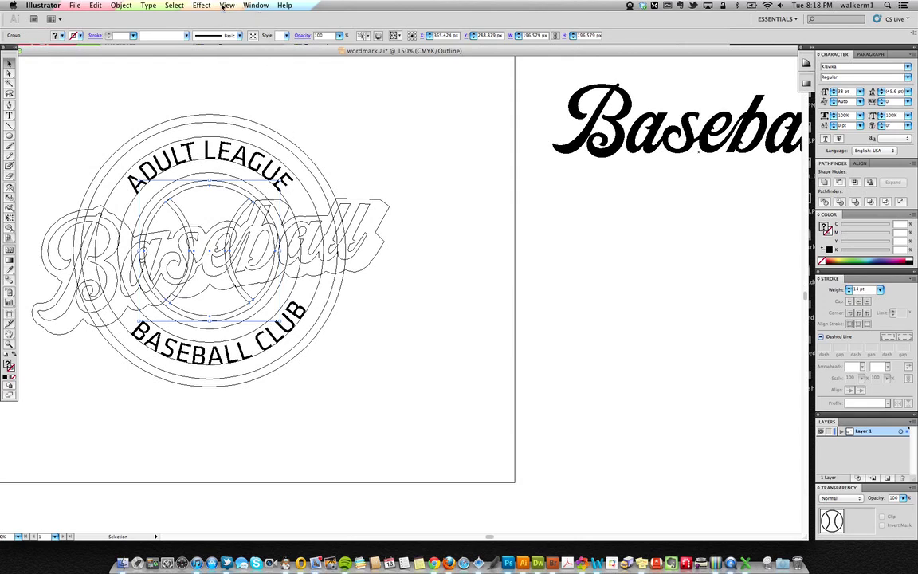
click(223, 5)
click(214, 16)
click(456, 268)
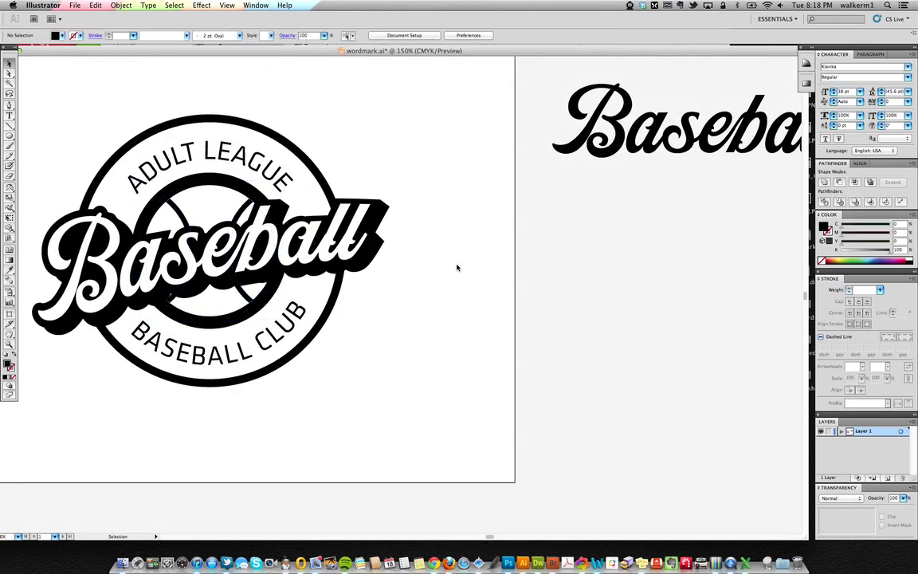
Rotate the baseball group behind the wordmark so its seams tilt at an angle
click(252, 304)
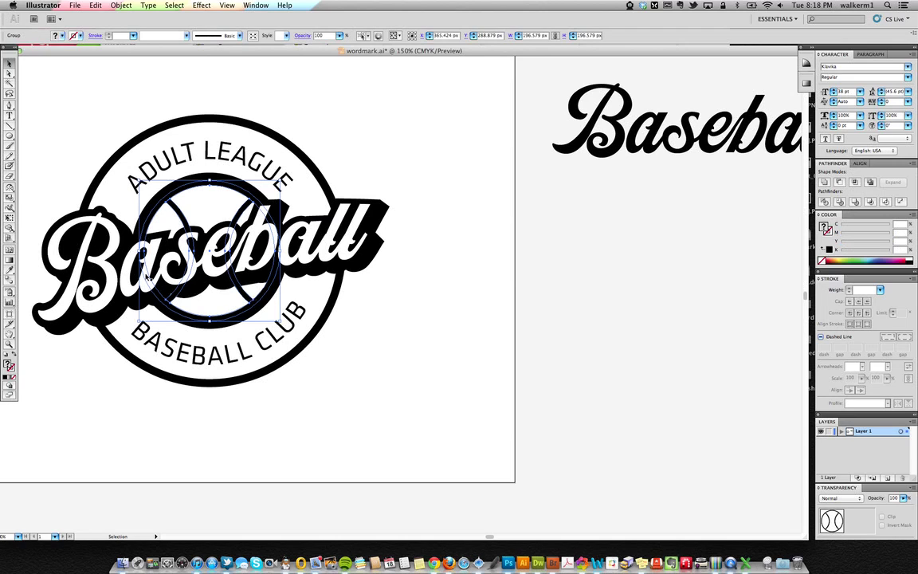
click(10, 197)
drag(367, 348, 376, 330)
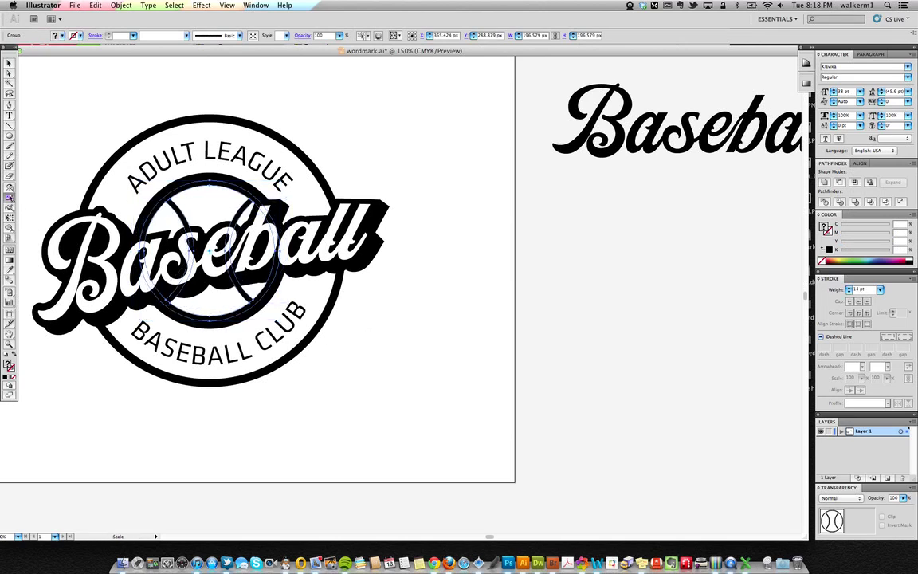
click(10, 197)
drag(10, 189, 17, 189)
drag(402, 391, 385, 353)
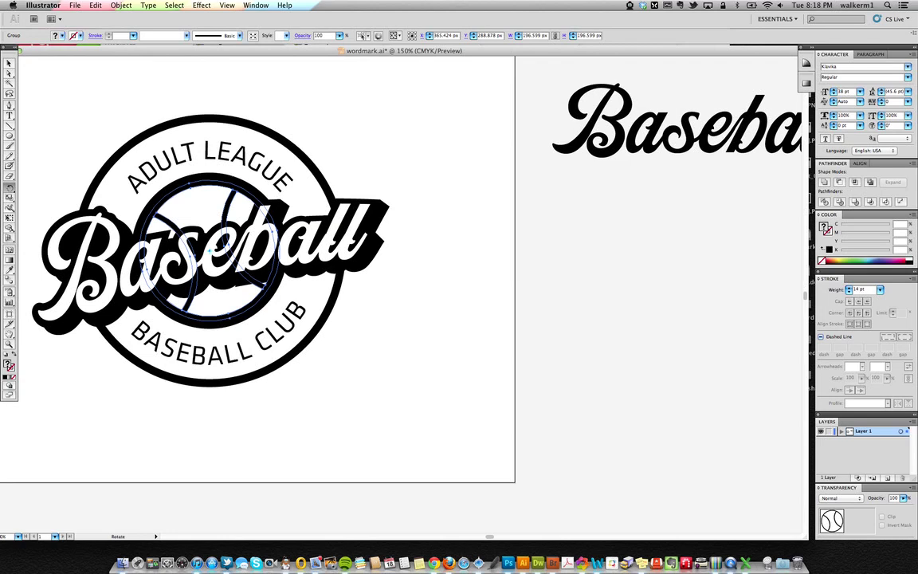
click(10, 63)
click(65, 80)
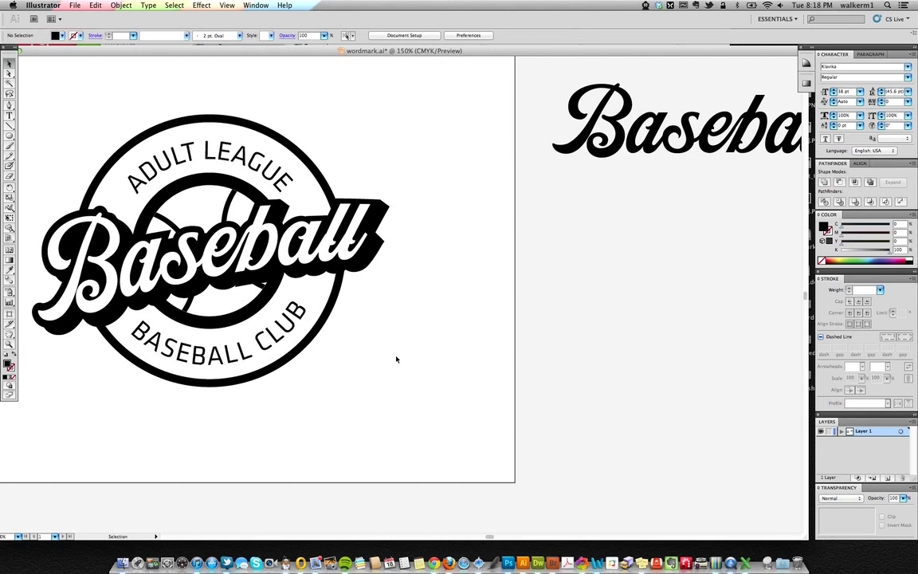
Pan the artboard to centre the logo and display the badge in Outline view
drag(360, 184, 475, 178)
key(v)
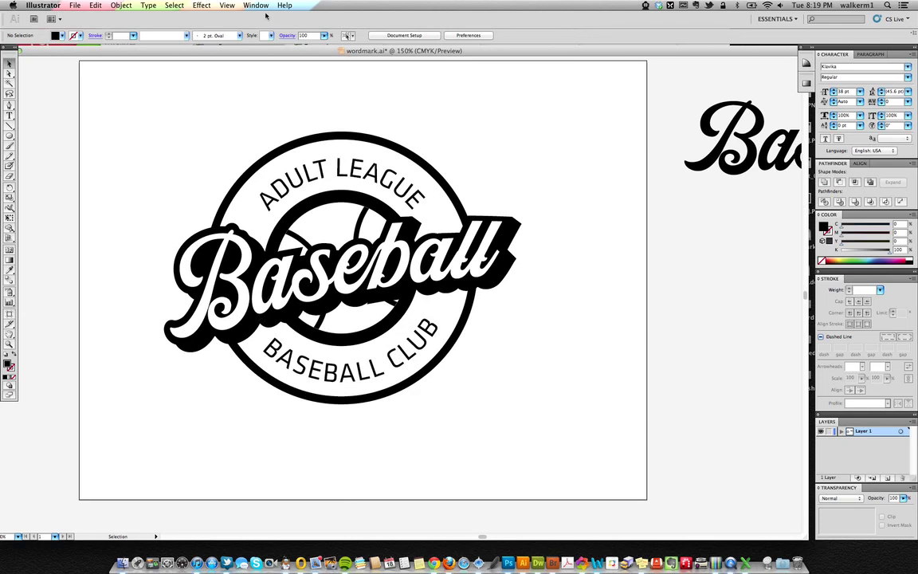
click(232, 7)
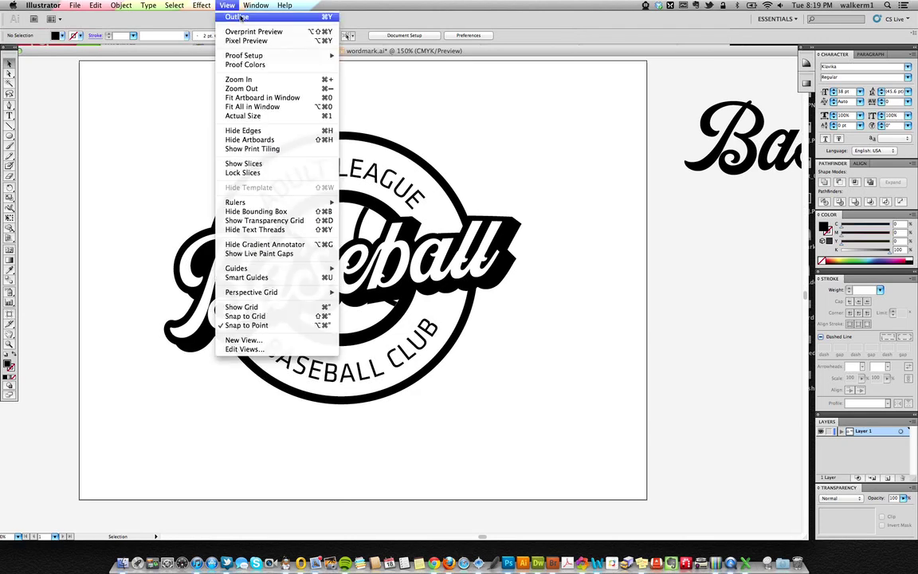
click(237, 17)
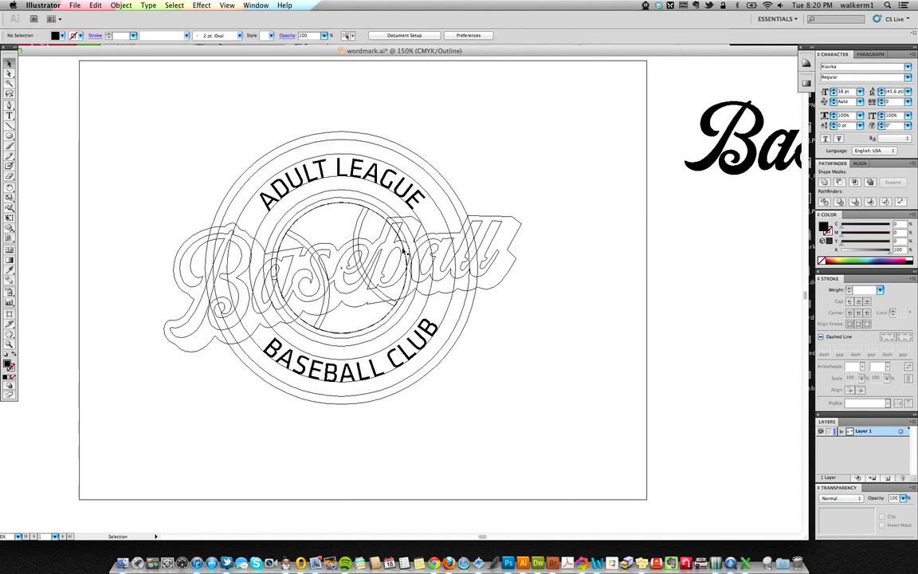
Return to Preview mode and pan the artboard slightly right and down
click(227, 6)
click(214, 16)
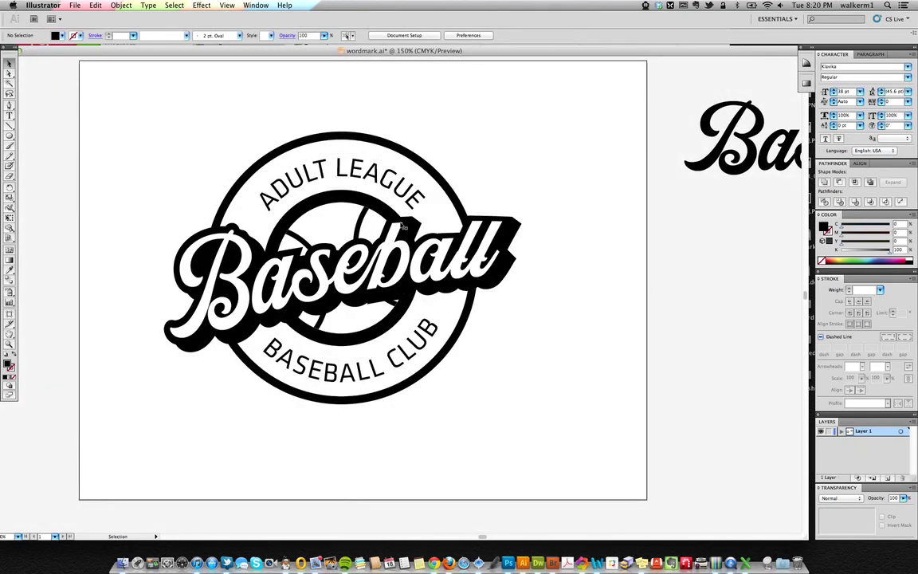
key(space)
drag(350, 167, 388, 176)
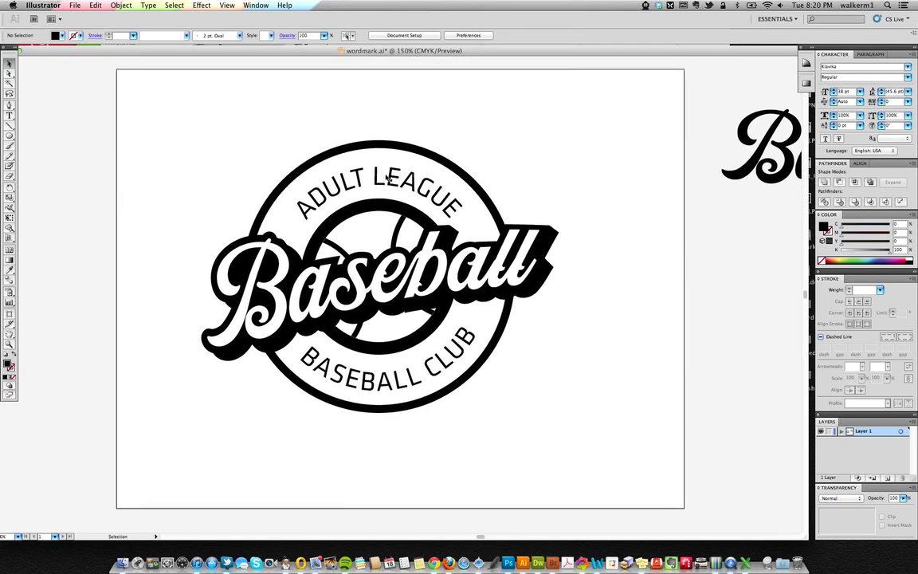